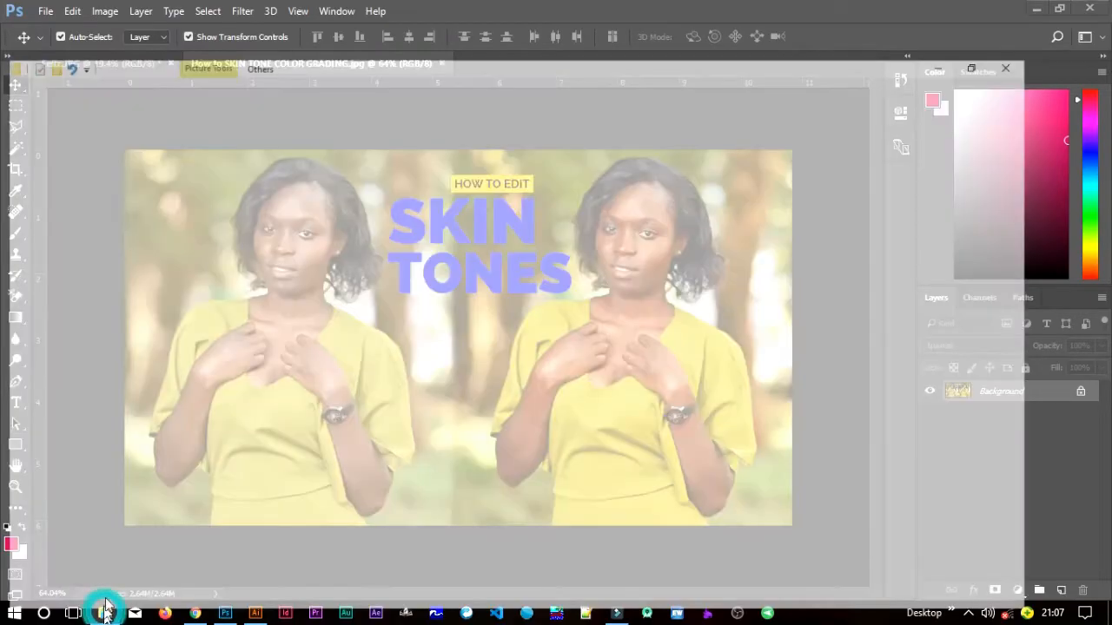
- Open the photo iday8.jpg from the file browser as its own document
left_click(104, 613)
left_click(219, 252)
left_click_drag(287, 334, 530, 64)
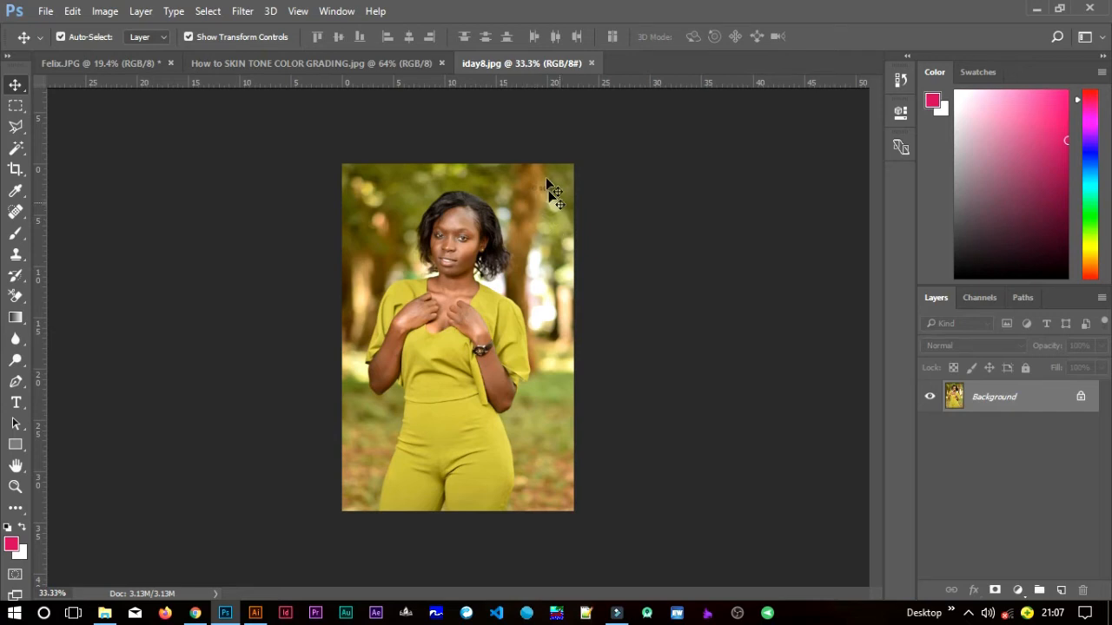
- Remove the small text watermark from the photo's upper-right background with a Content-Aware fill, and clear the selection
scroll(547, 202, "up", 4)
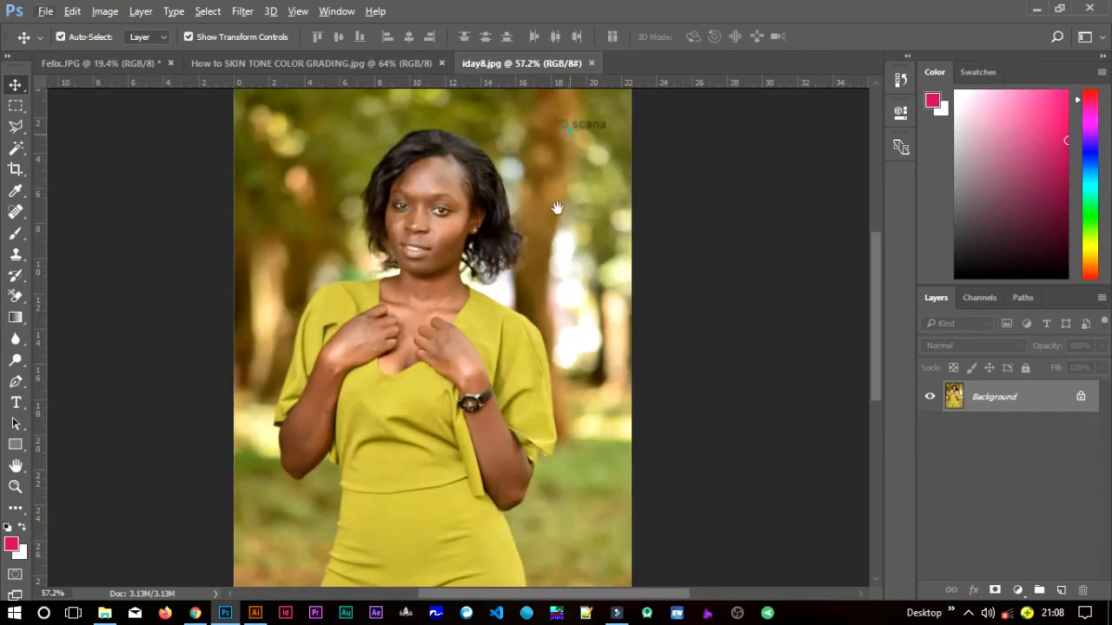
left_click_drag(539, 231, 535, 236)
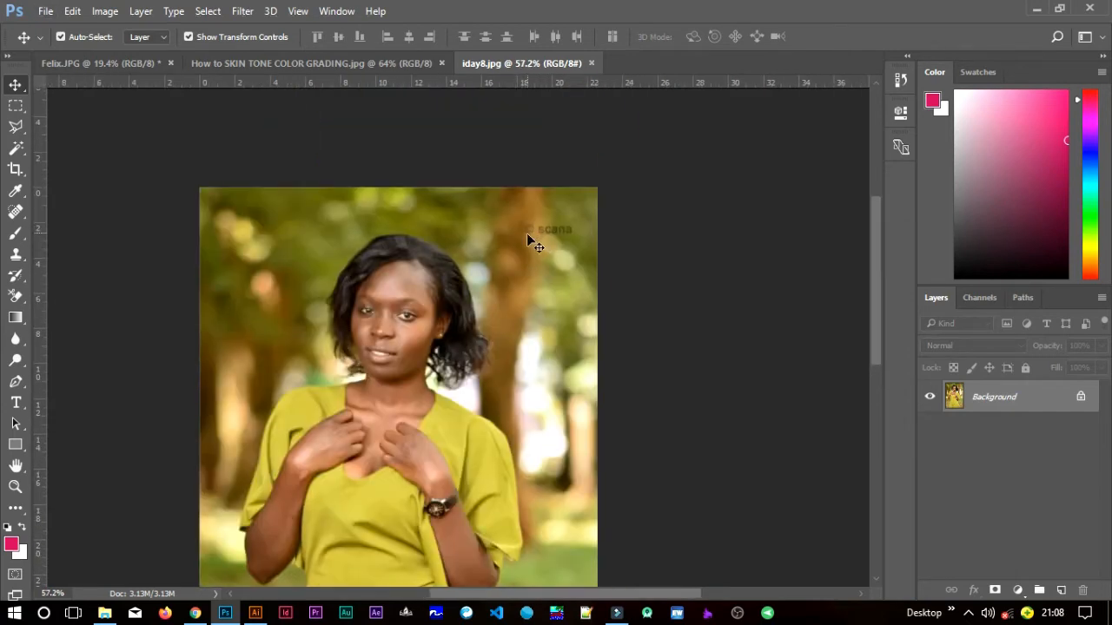
left_click(16, 106)
left_click_drag(522, 220, 576, 240)
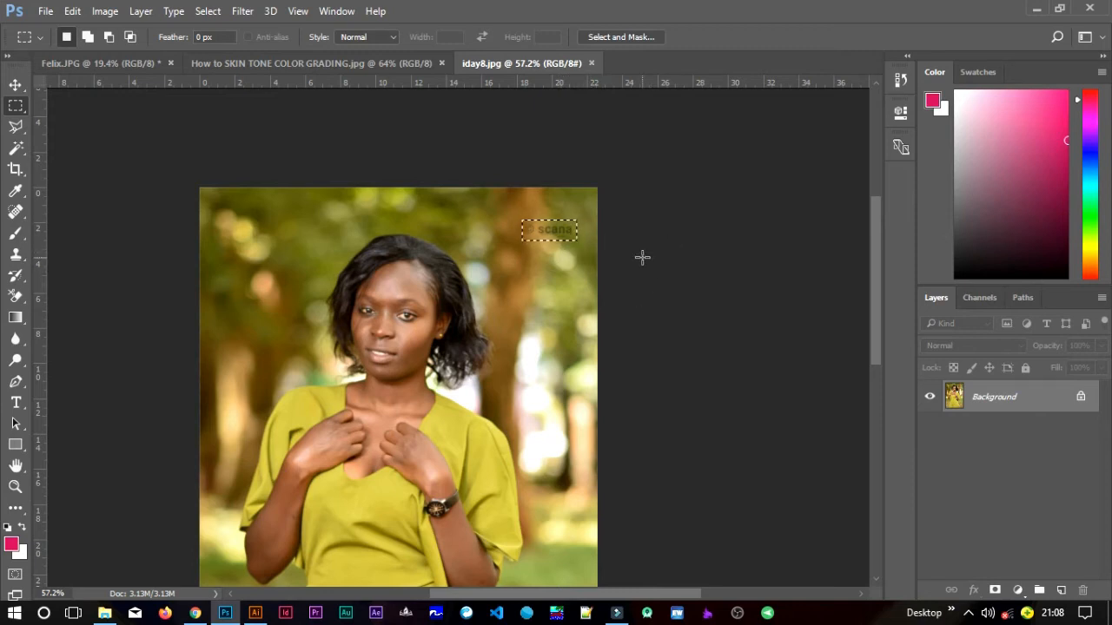
key("shift+BackSpace")
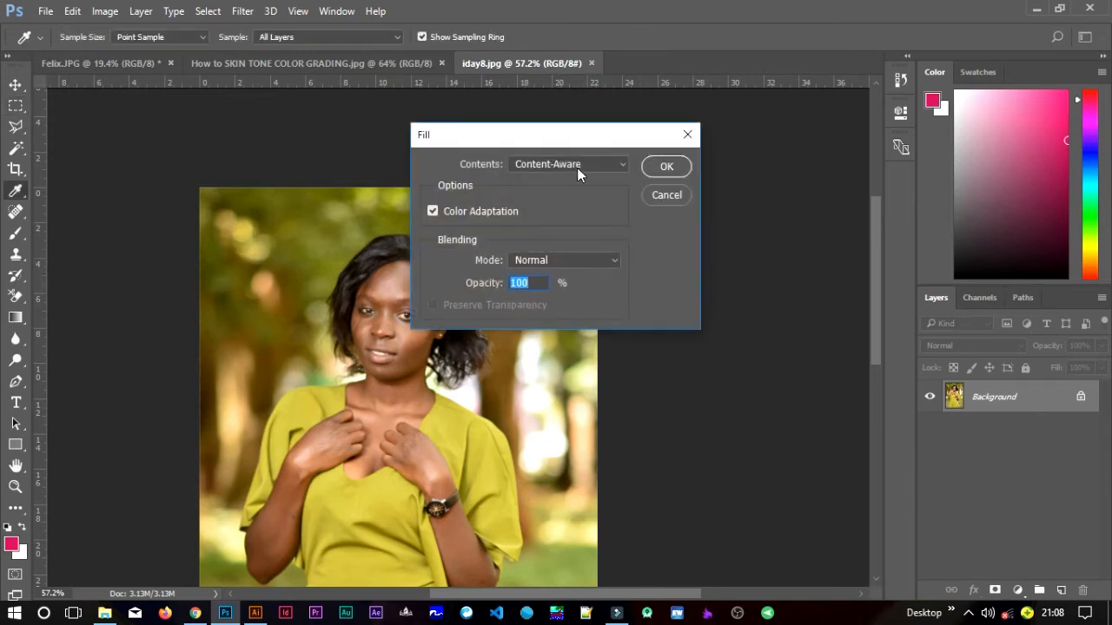
left_click(658, 165)
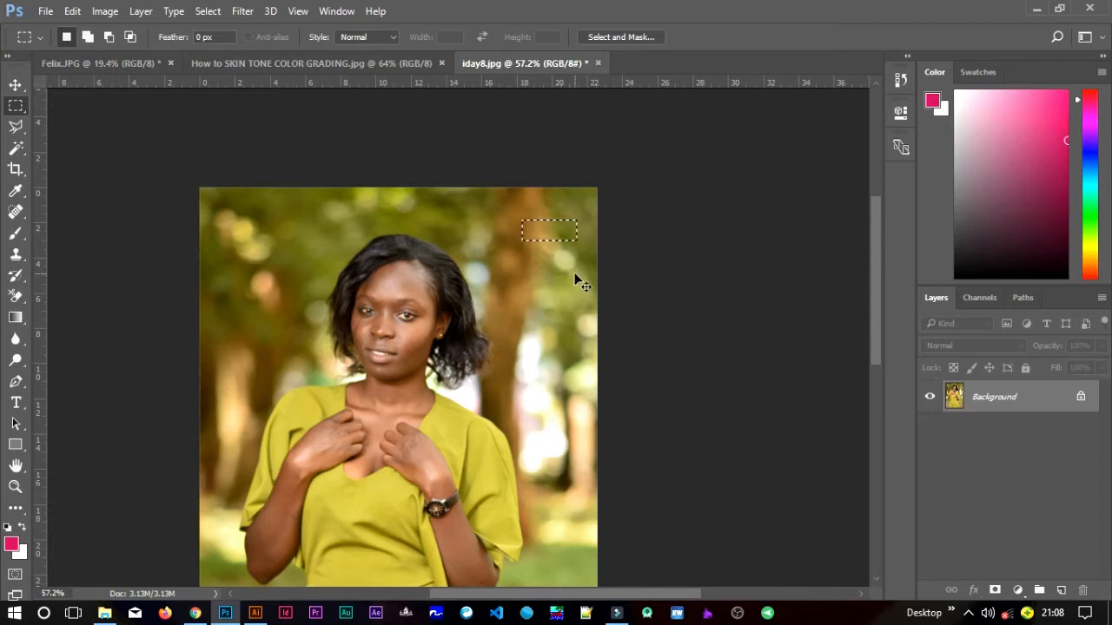
key("ctrl+d")
left_click(15, 85)
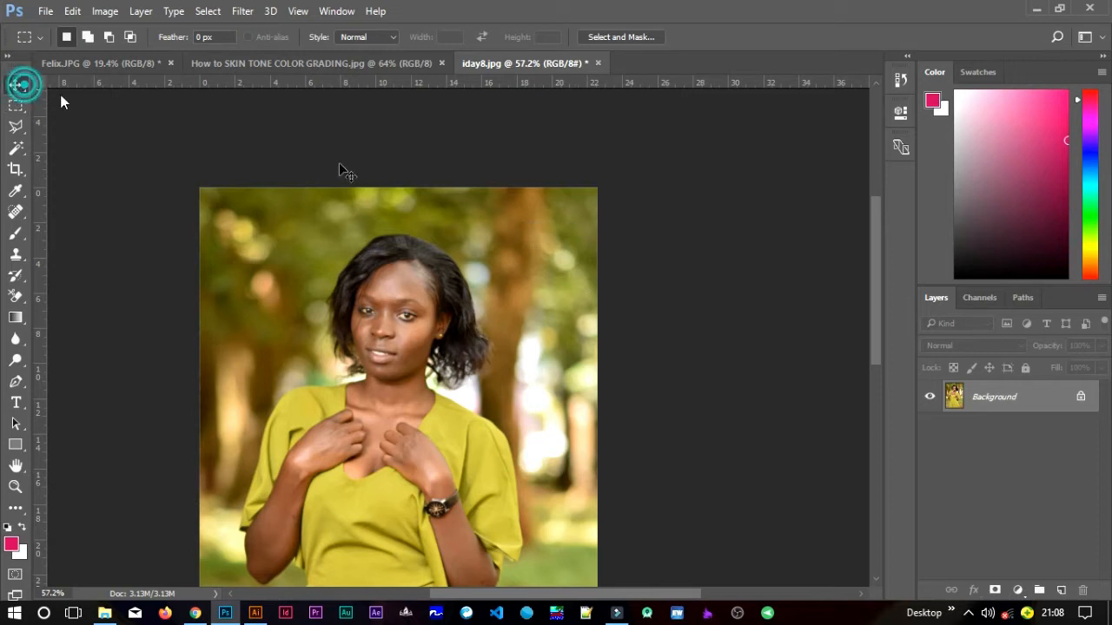
- Add a Gradient Map adjustment layer above the Background layer
scroll(791, 360, "down", 5)
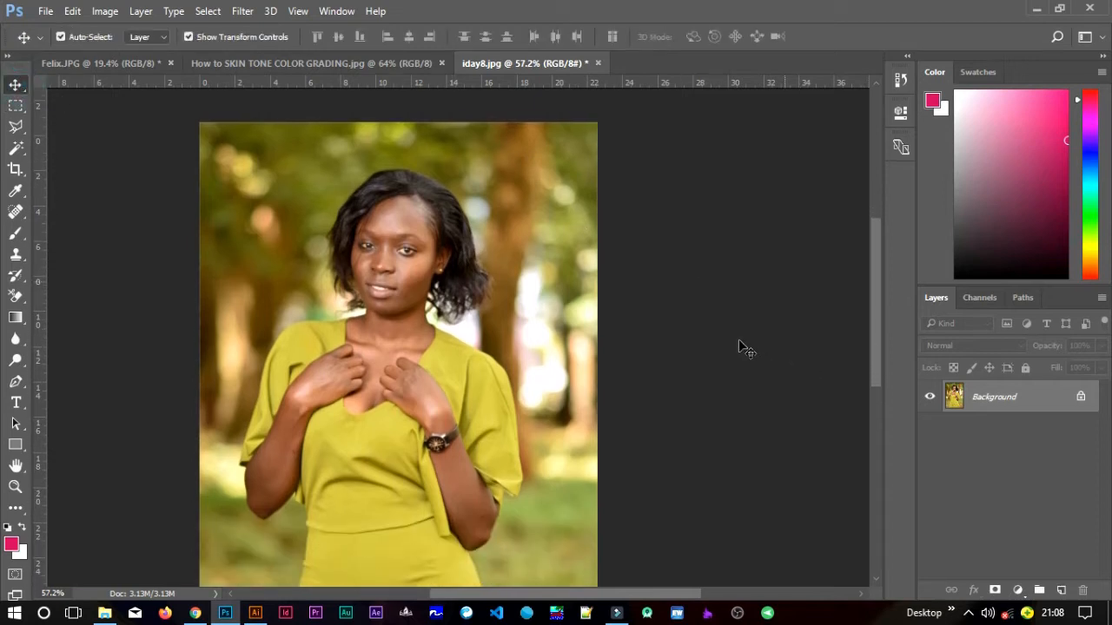
scroll(743, 345, "down", 3)
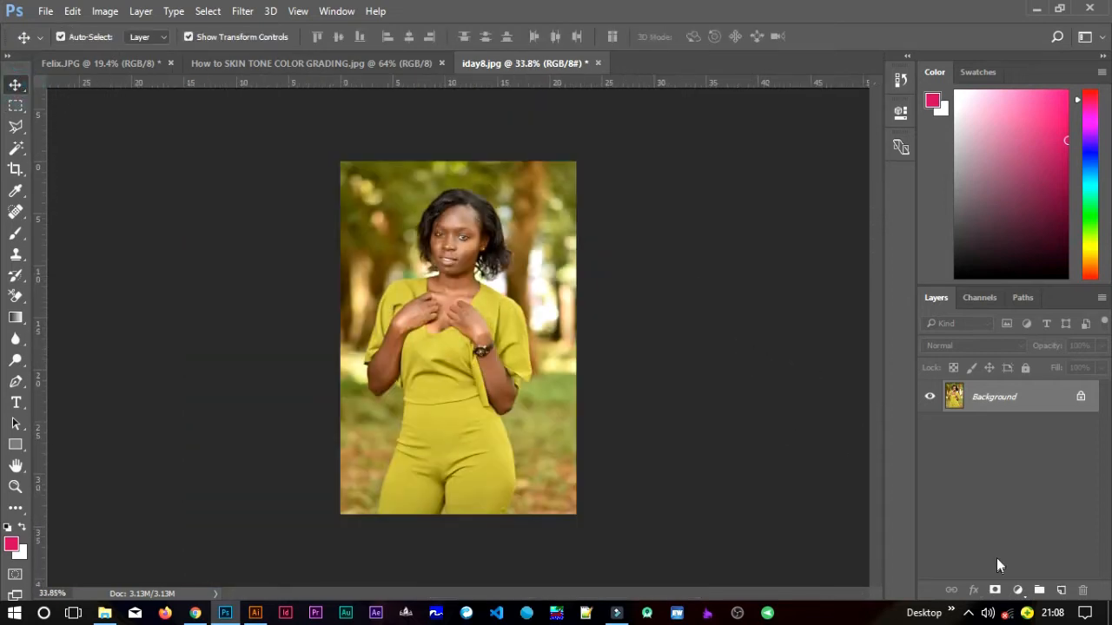
left_click(1016, 591)
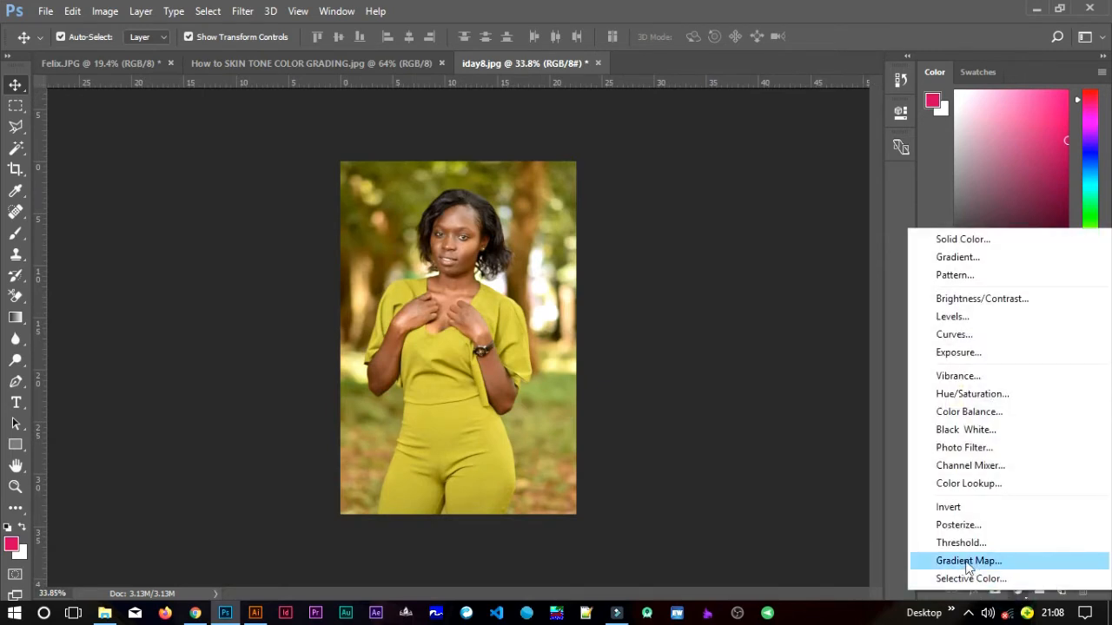
left_click(1017, 593)
left_click(1017, 593)
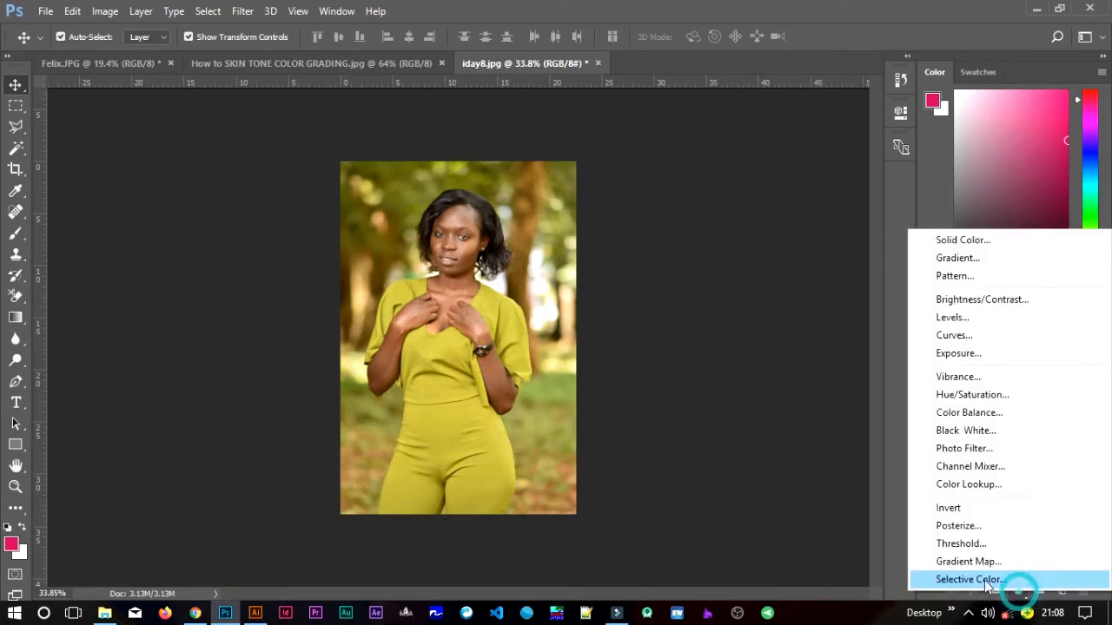
left_click(979, 569)
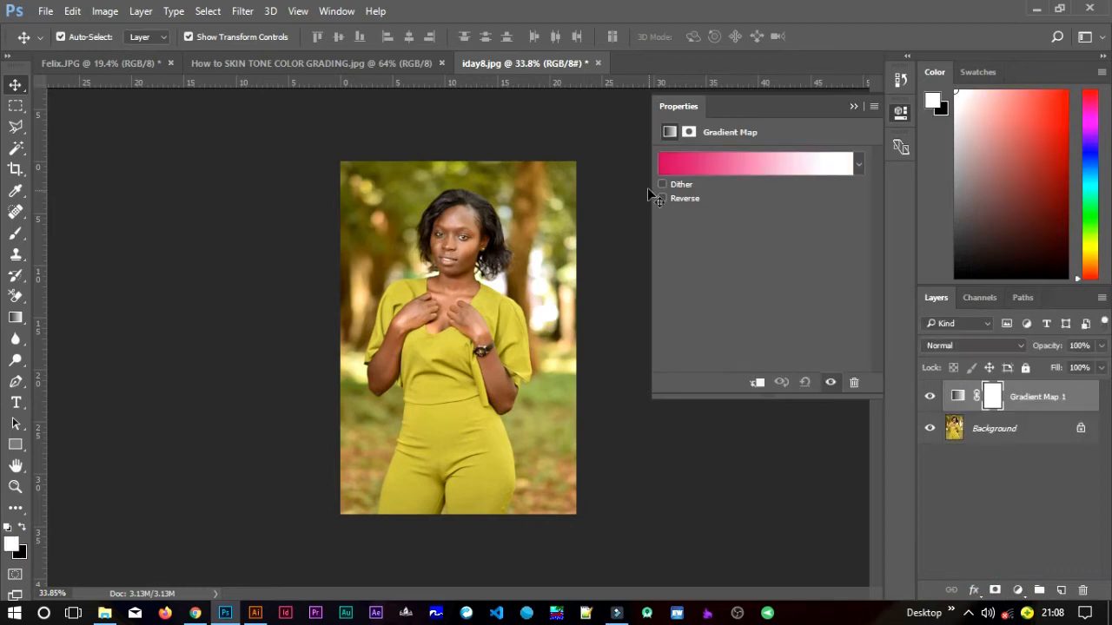
- Change the gradient's dark-end colour stop to deep green 003f24, with the web-colour restriction turned off
left_click(666, 164)
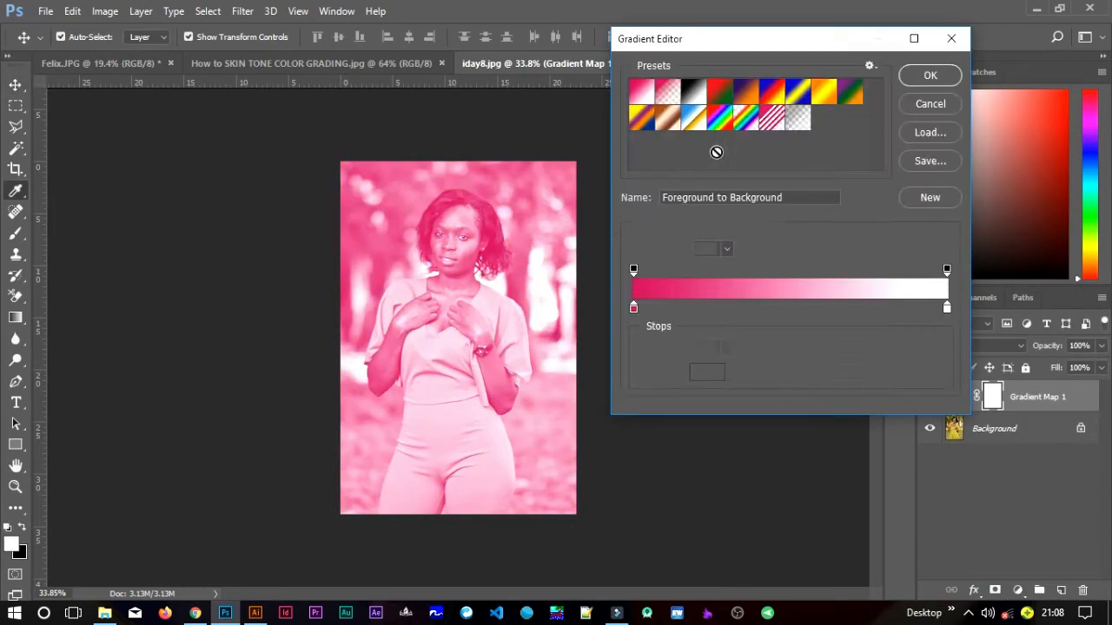
left_click(946, 39)
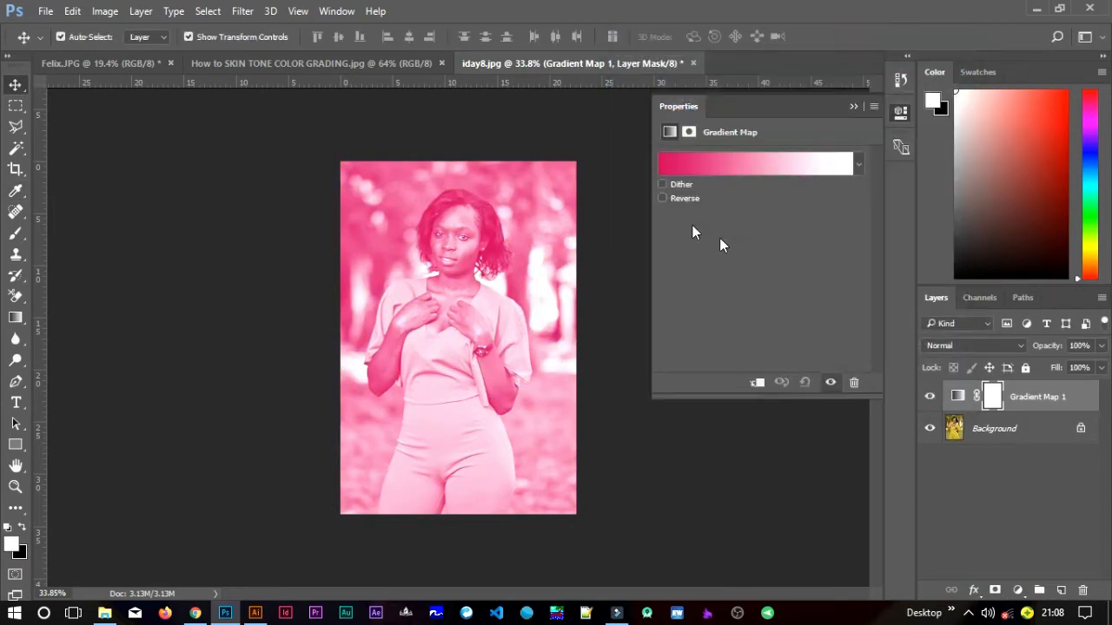
left_click(666, 166)
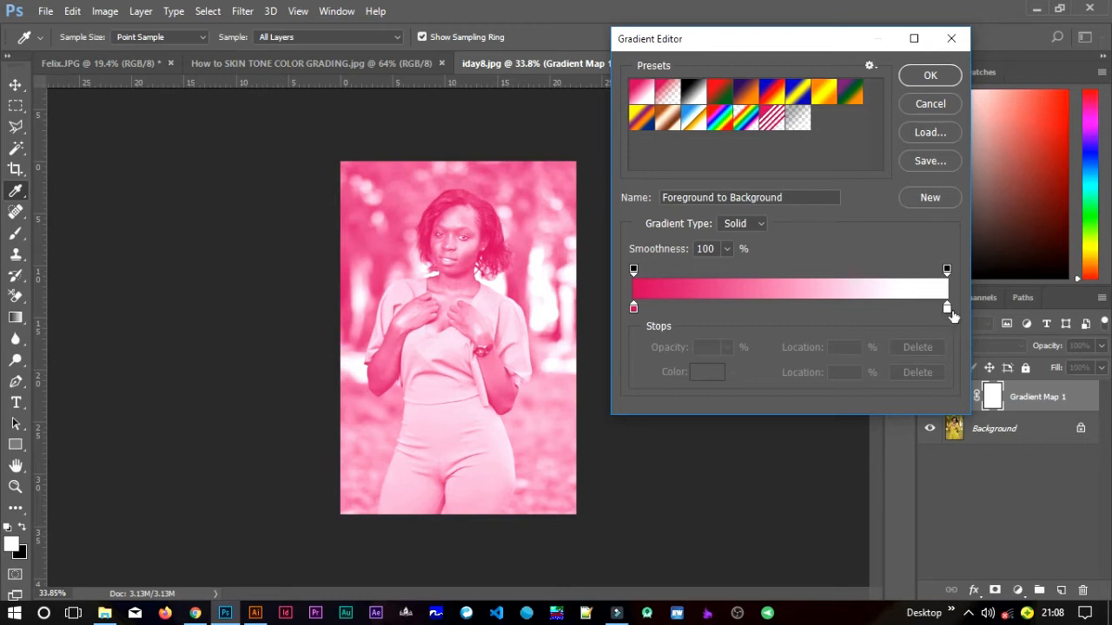
left_click(633, 309)
double_click(633, 309)
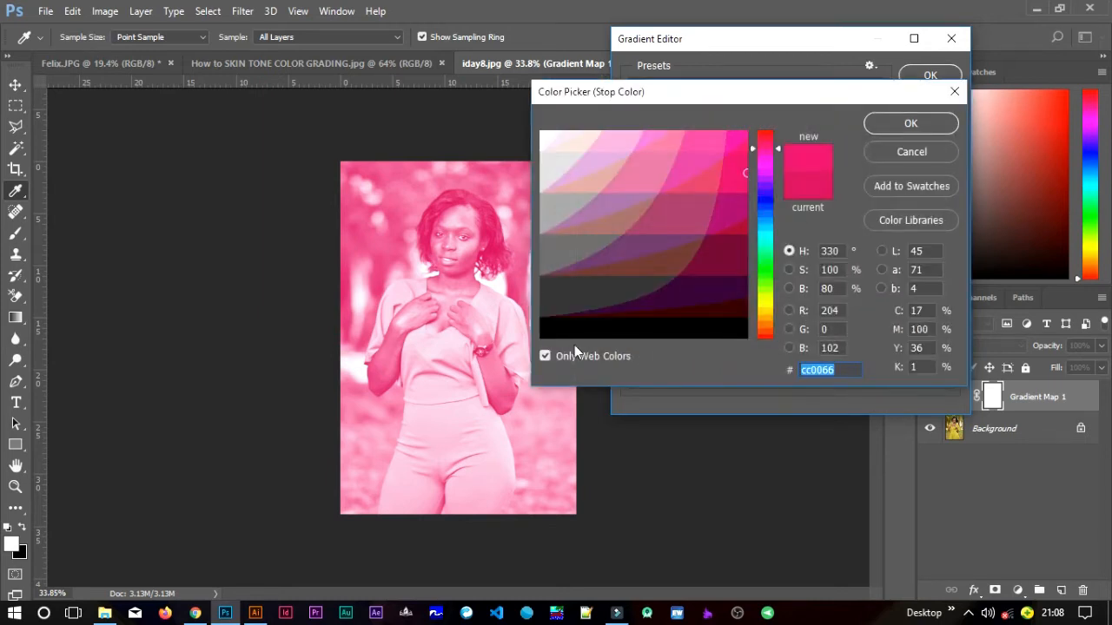
left_click(545, 356)
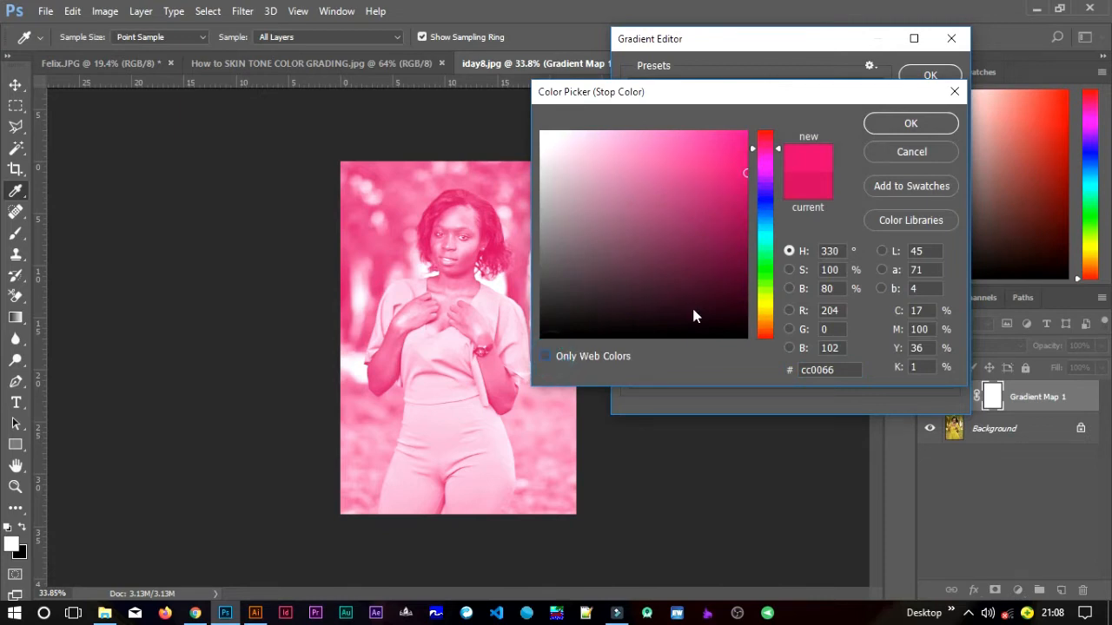
left_click(768, 259)
left_click_drag(768, 265, 747, 288)
left_click(741, 278)
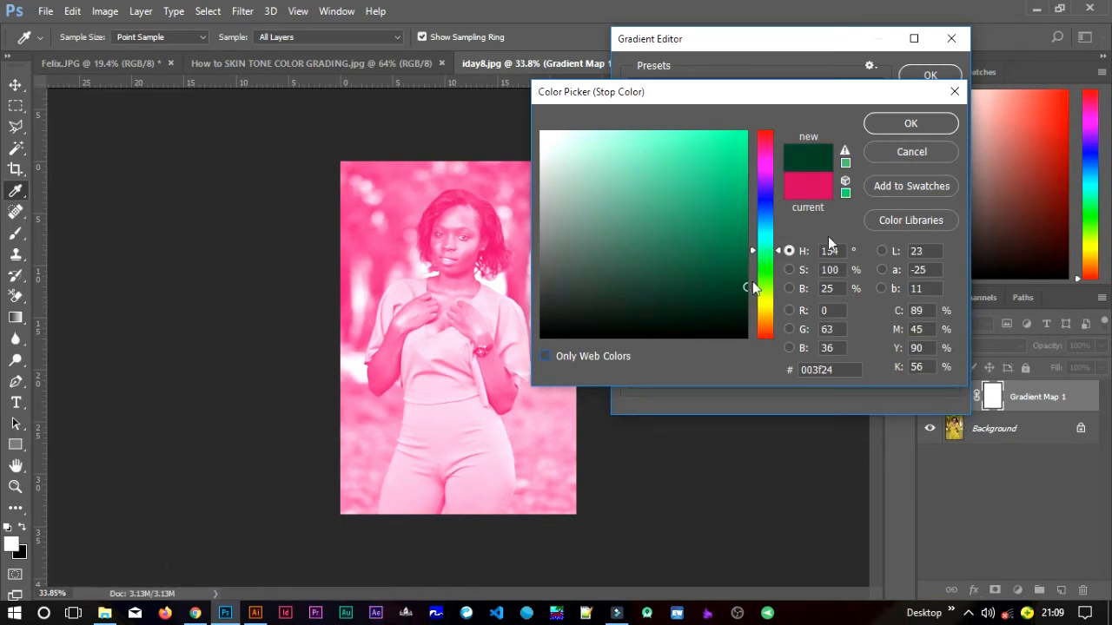
left_click(901, 130)
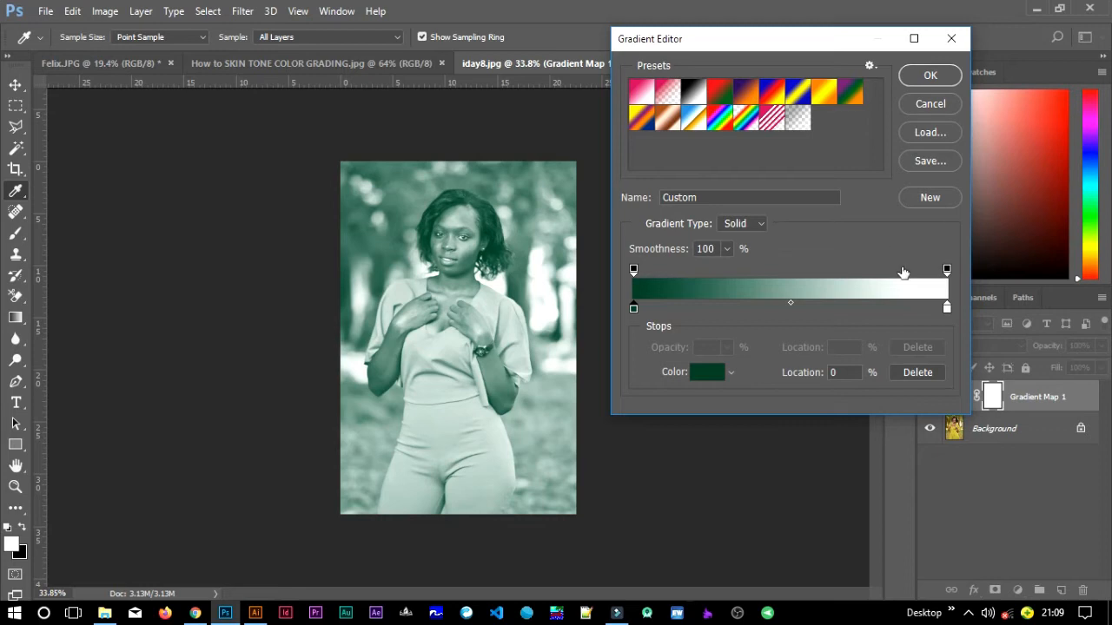
- Change the gradient's white end stop to light pink ffcccc using web colours only, and apply the gradient
double_click(947, 307)
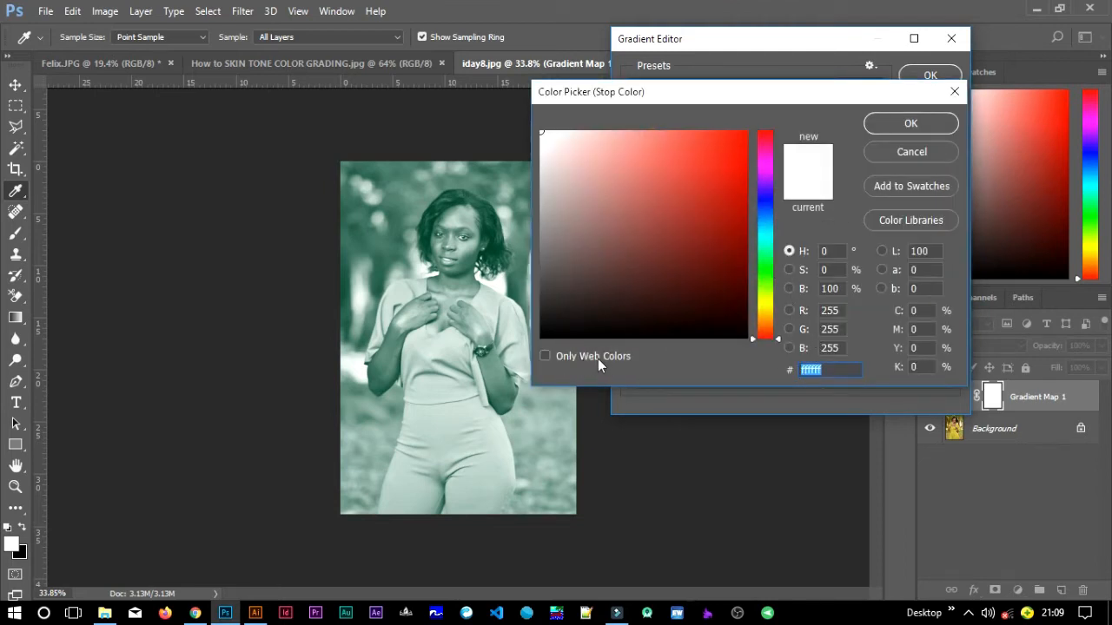
left_click(545, 356)
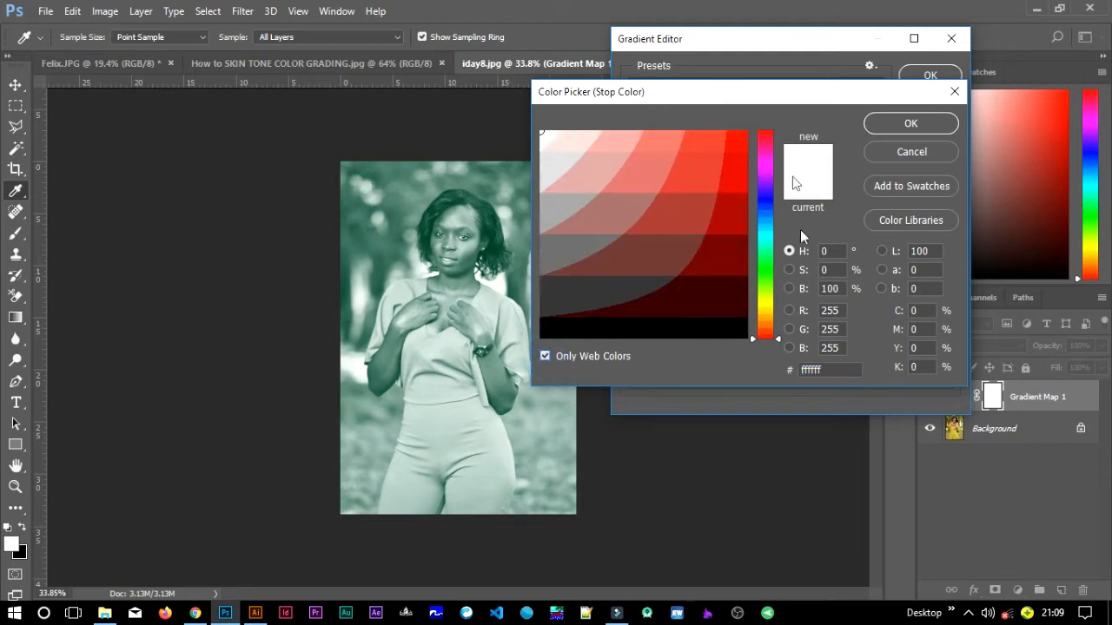
left_click(590, 138)
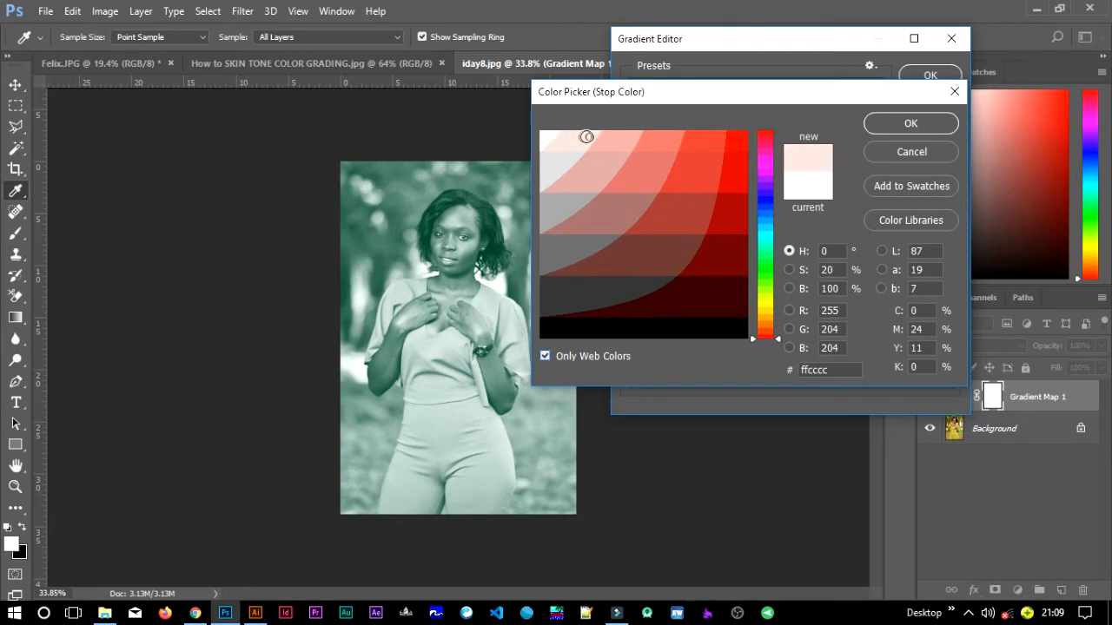
left_click(606, 138)
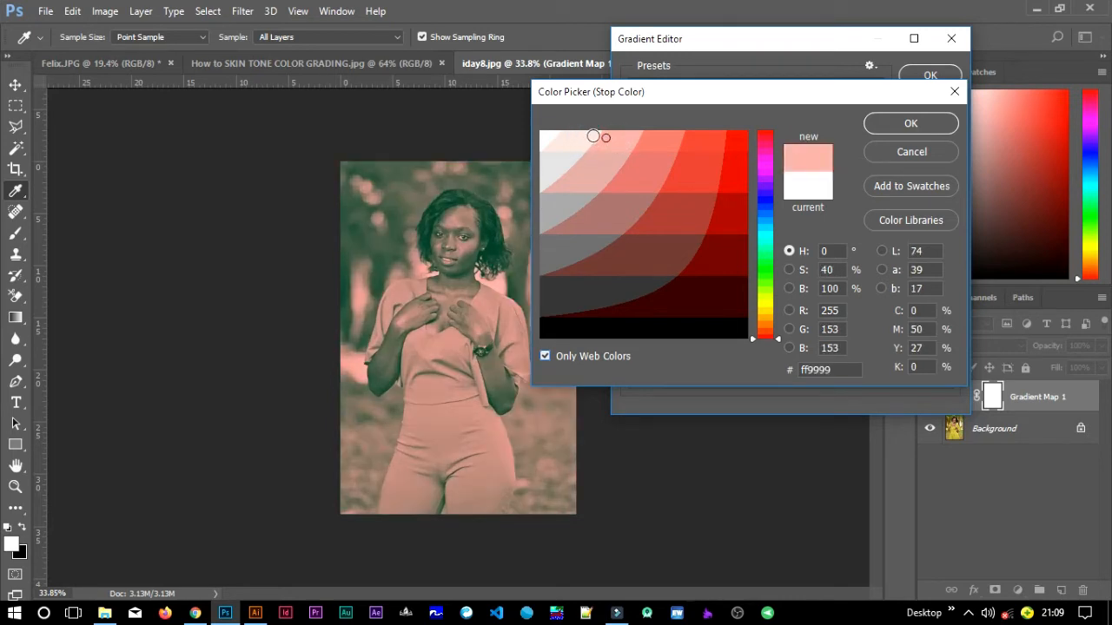
left_click(591, 138)
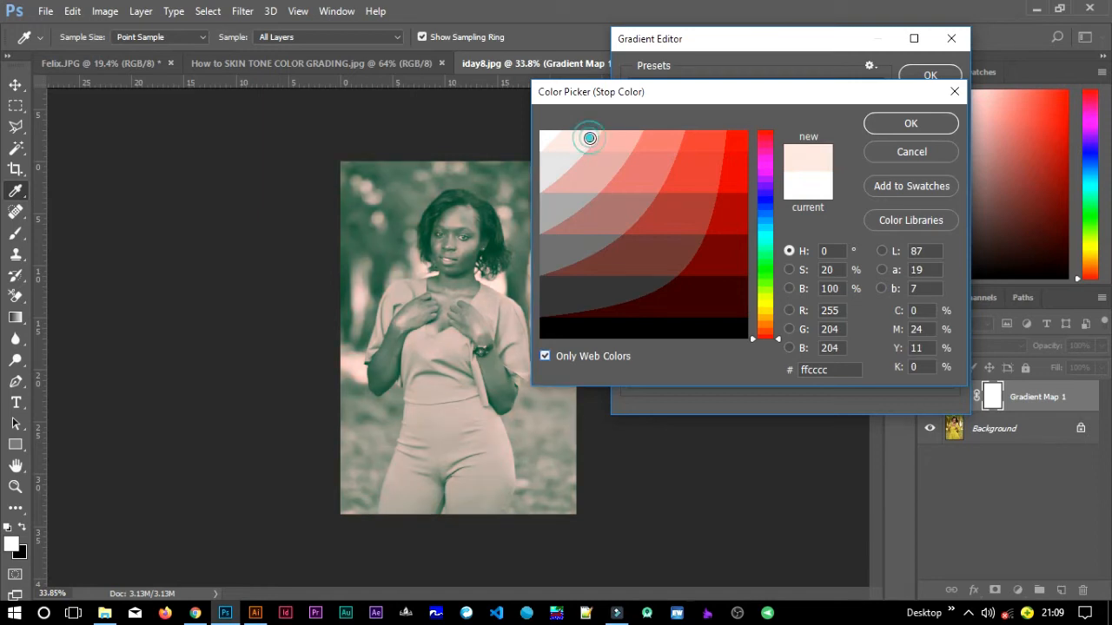
left_click(907, 124)
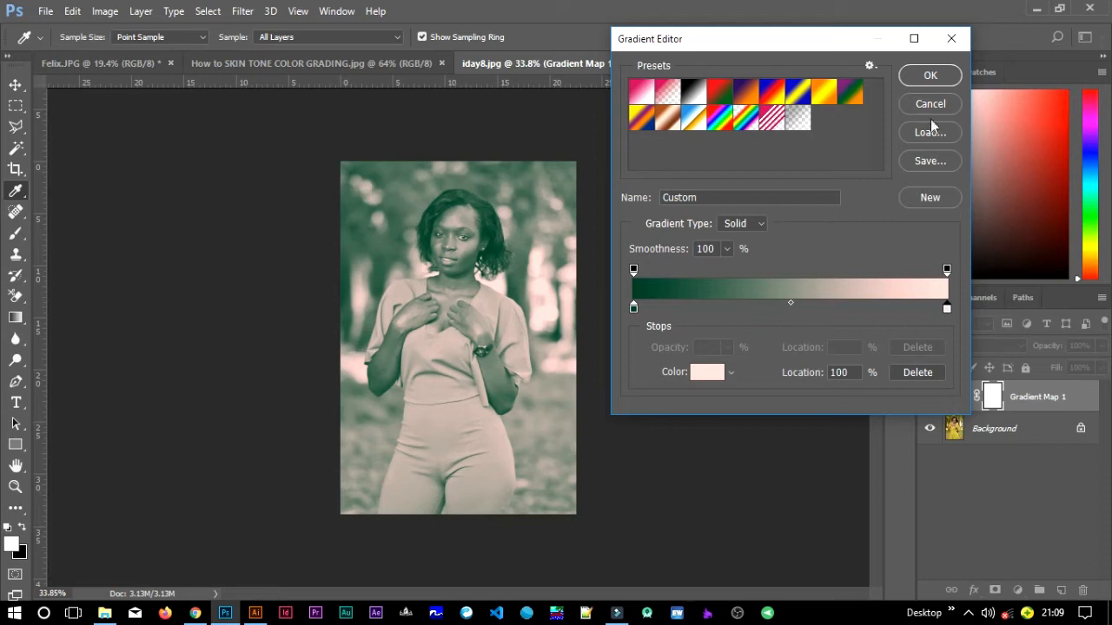
left_click(939, 79)
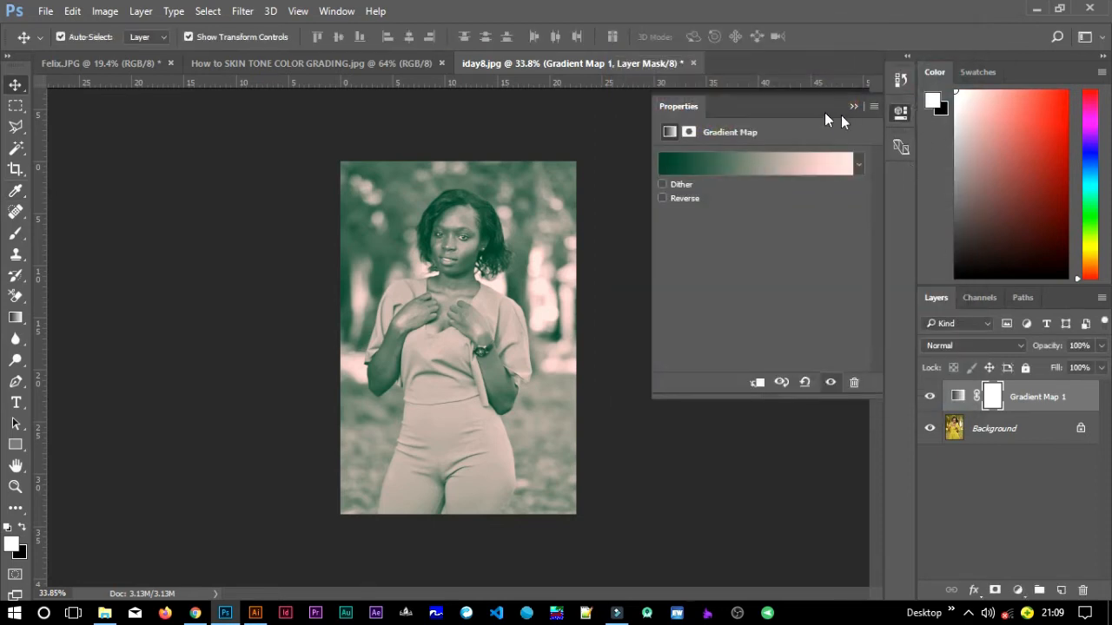
left_click(854, 106)
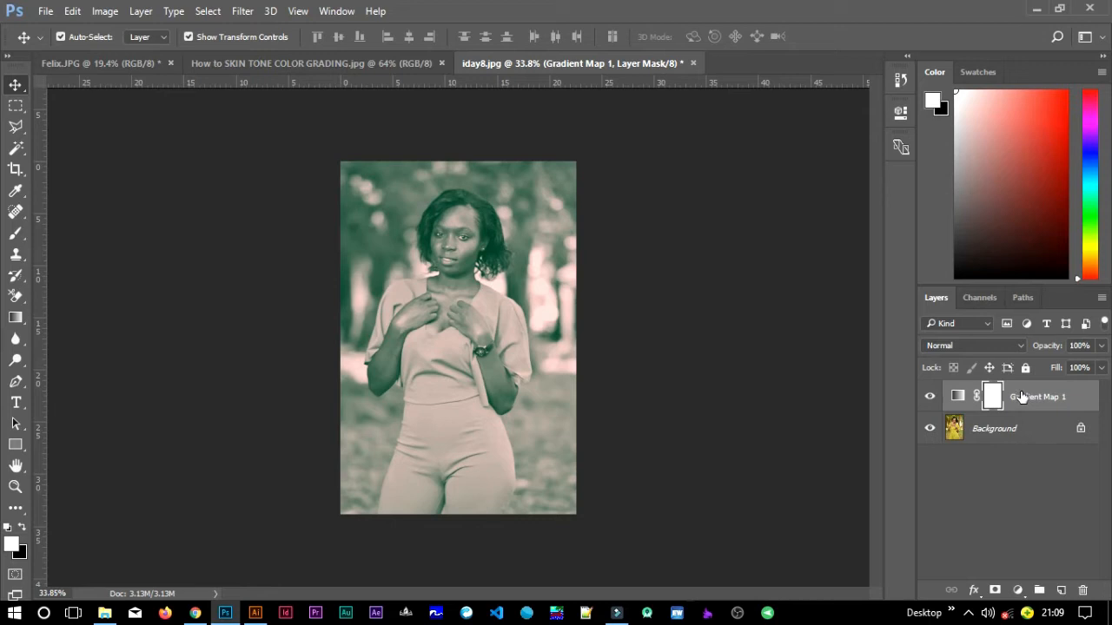
- Set the Gradient Map layer's blend mode to Color and lower its opacity to 8%
left_click(1019, 346)
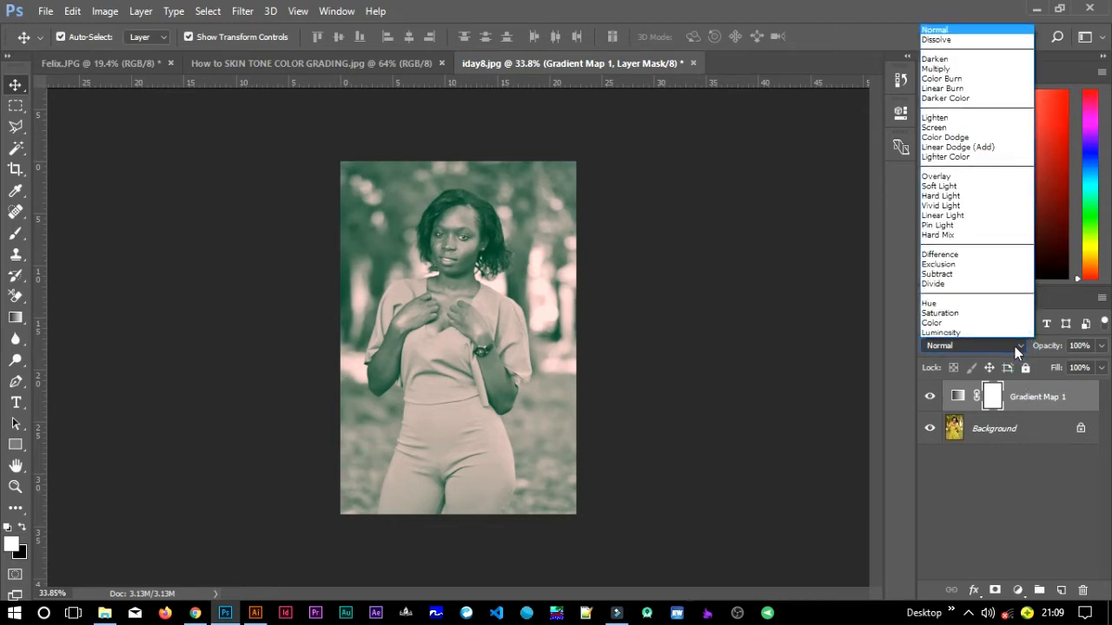
left_click(967, 326)
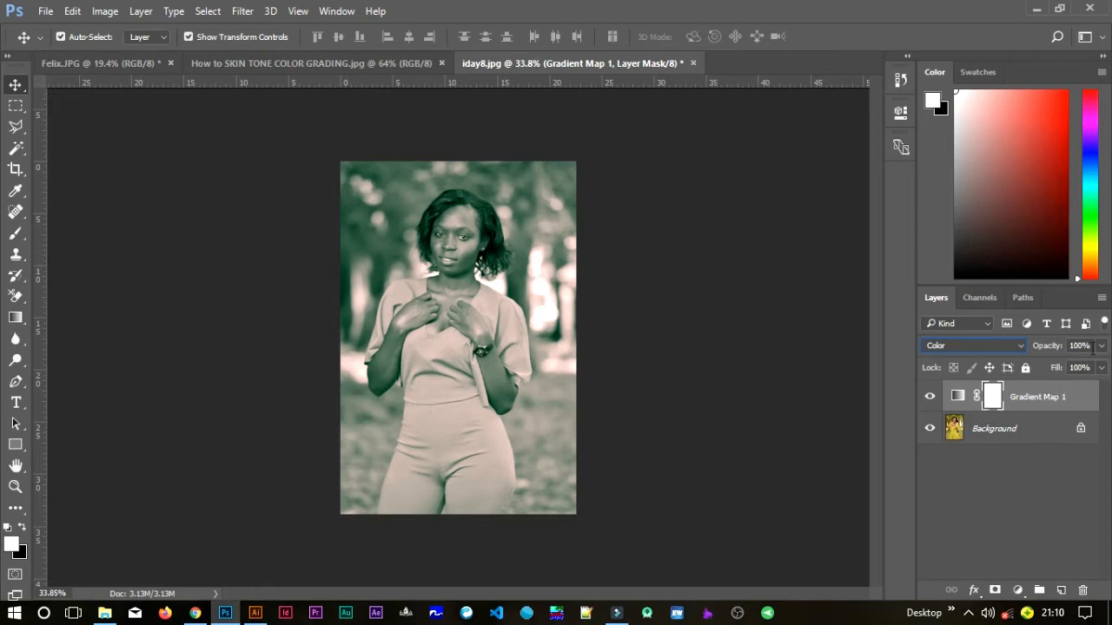
left_click(1101, 346)
left_click_drag(1052, 370, 1034, 371)
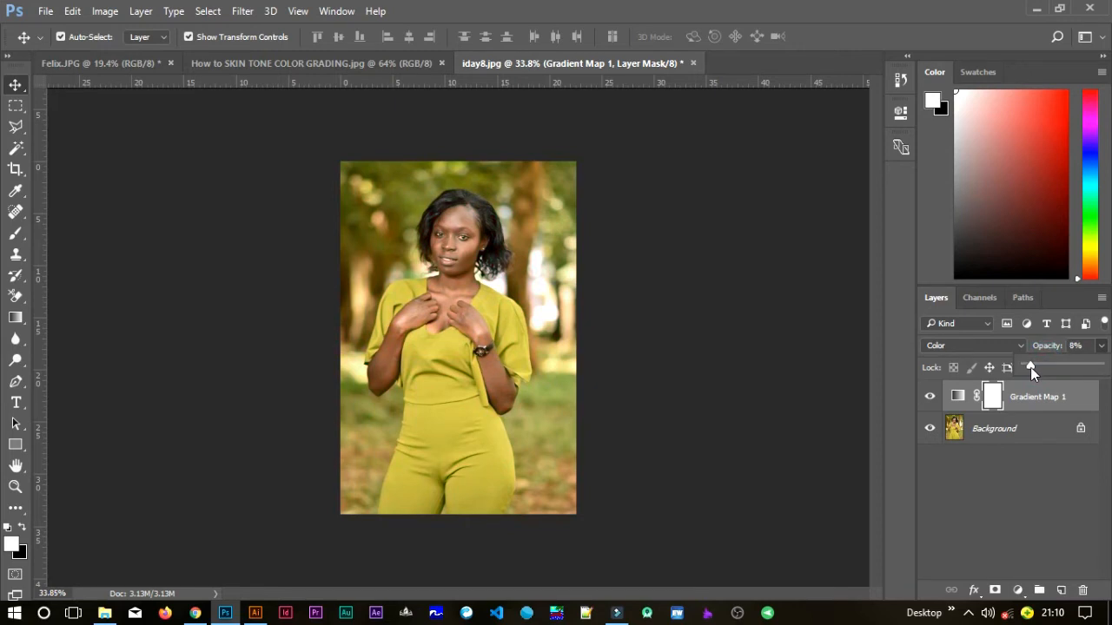
left_click_drag(1031, 367, 1032, 367)
left_click(639, 392)
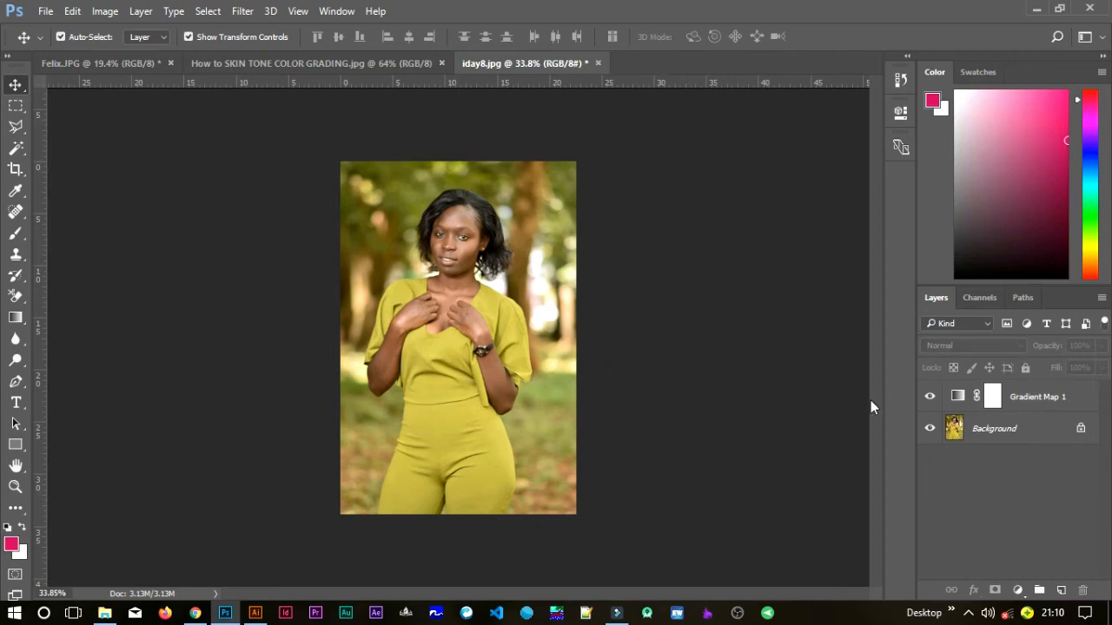
- Add a Selective Color adjustment layer above the gradient map and choose Reds as the colour range
left_click(1020, 588)
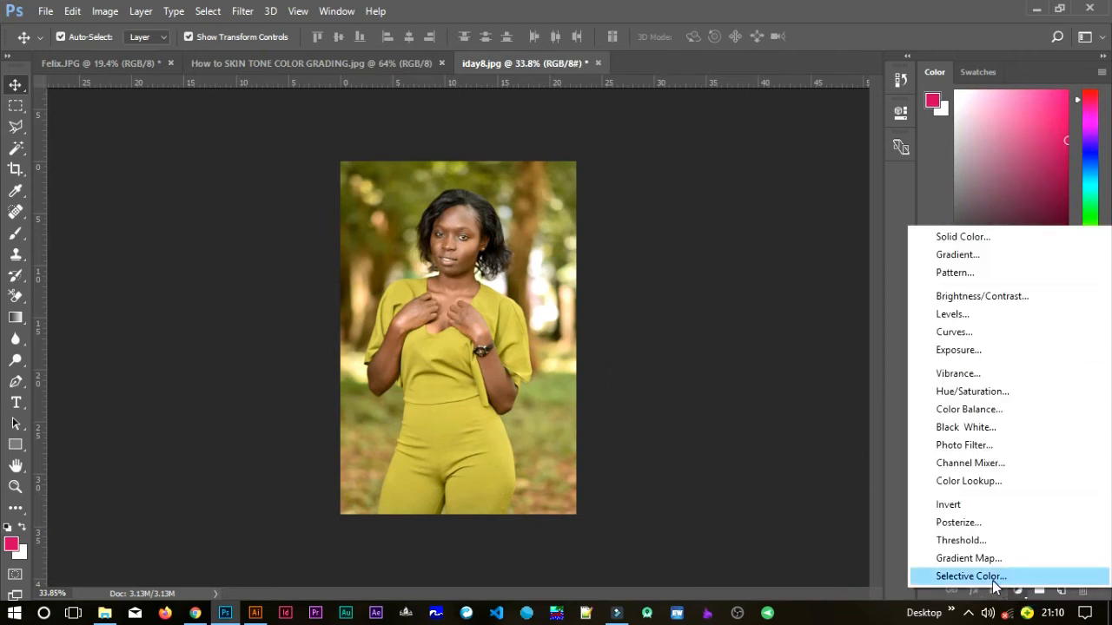
left_click(990, 578)
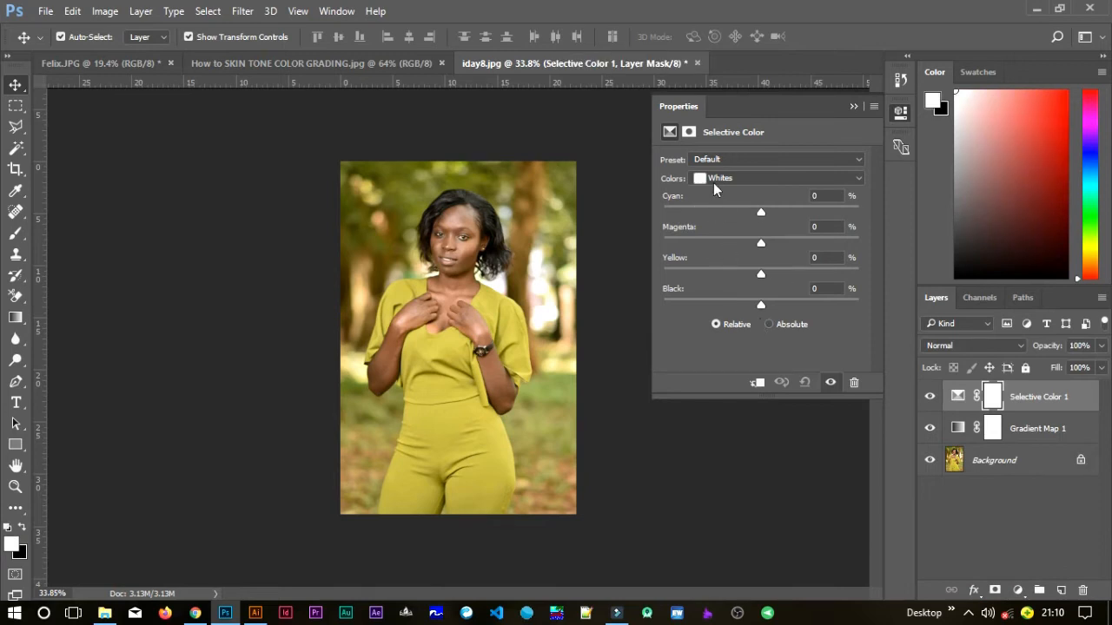
left_click(715, 179)
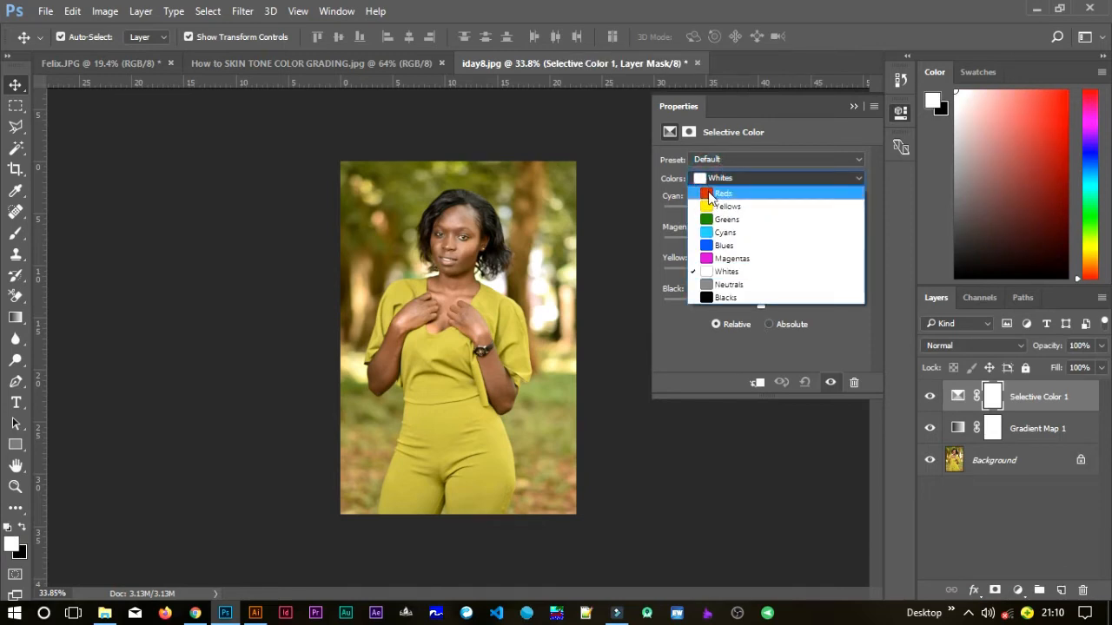
left_click(721, 193)
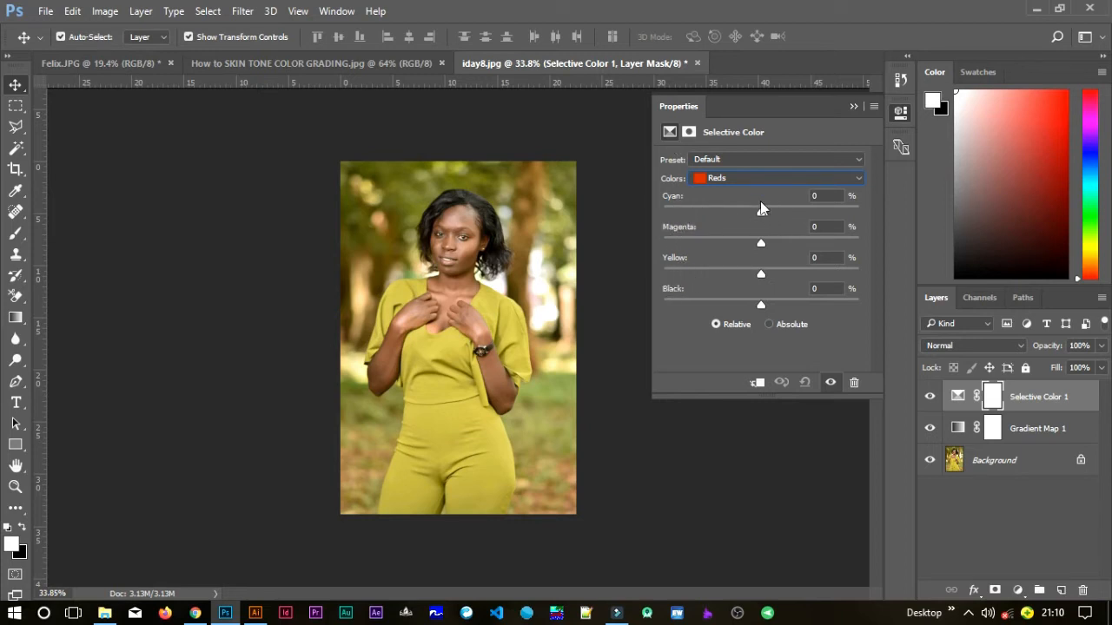
- Adjust the Reds to Cyan -30%, Magenta -7% and Black +72%, and reduce their Yellow slightly
left_click_drag(761, 214, 722, 212)
left_click_drag(729, 214, 727, 214)
mouse_move(763, 244)
left_mouse_down()
mouse_move(727, 215)
mouse_move(753, 246)
left_mouse_up()
left_click_drag(762, 306, 832, 311)
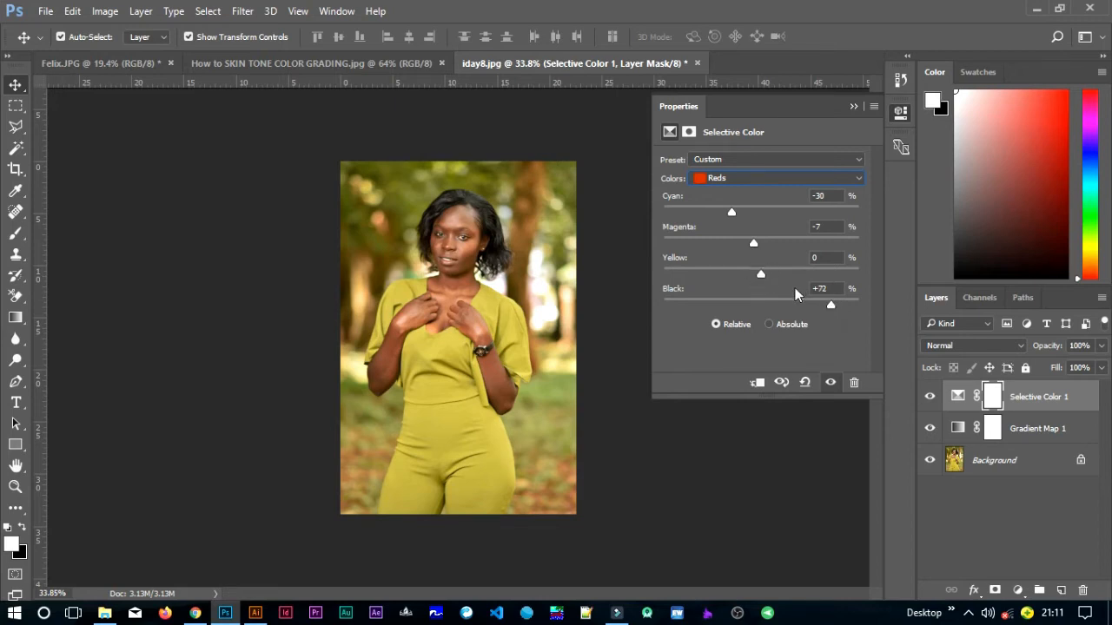
left_click_drag(763, 274, 758, 274)
left_click(853, 106)
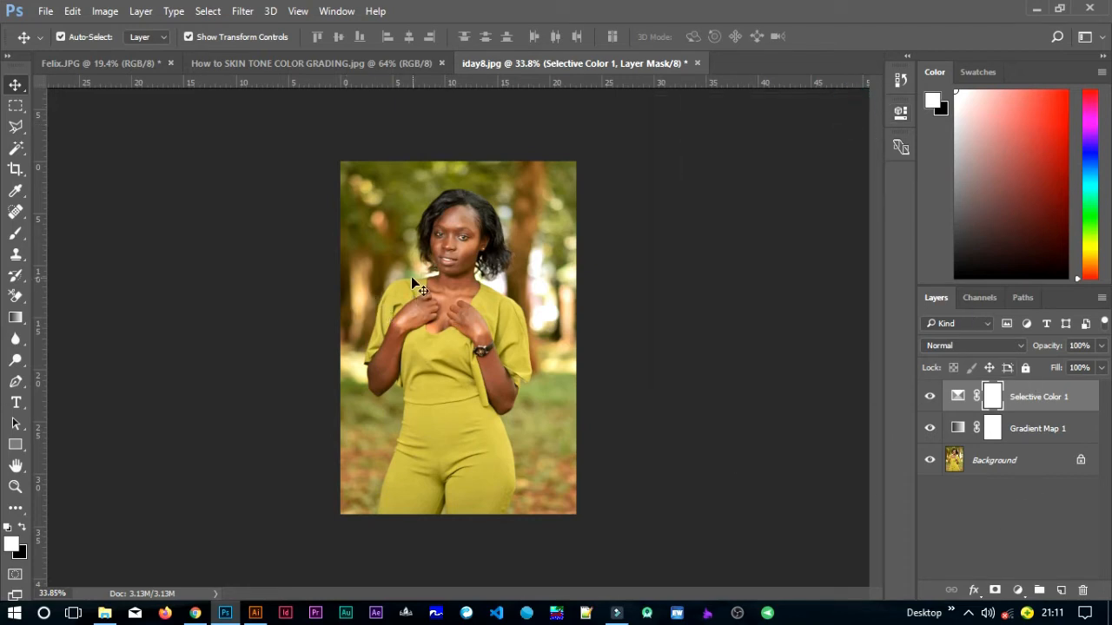
- Add a Curves adjustment layer above the Selective Color layer, and slightly lower the shadows and raise the highlights on its RGB curve
scroll(465, 242, "up", 1)
scroll(465, 242, "up", 7)
left_click_drag(472, 237, 480, 303)
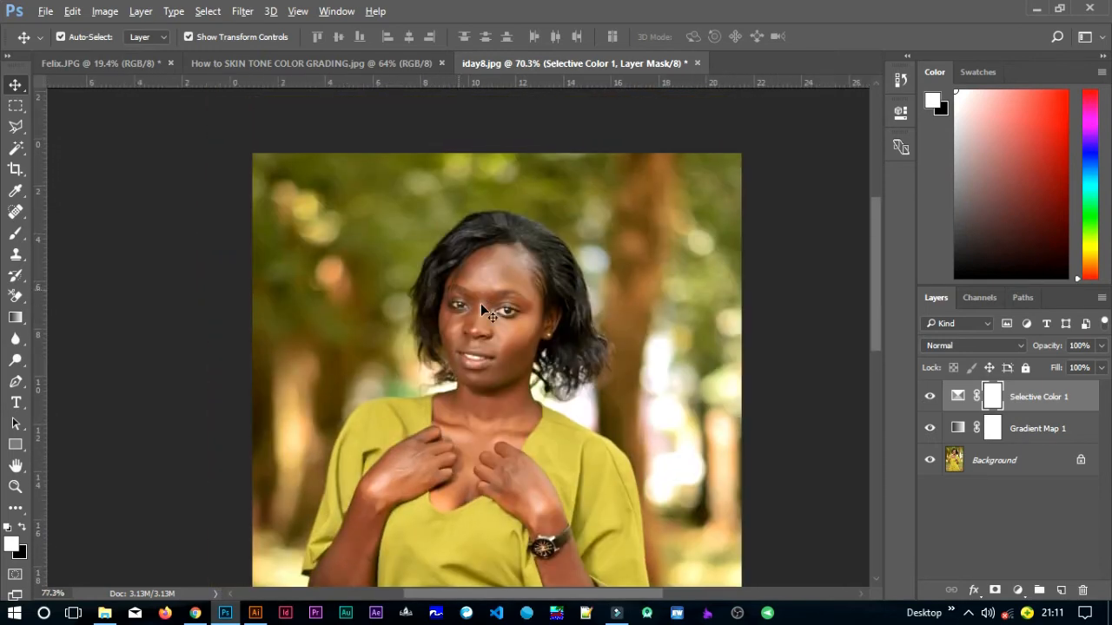
scroll(480, 303, "up", 2)
left_click_drag(573, 360, 528, 294)
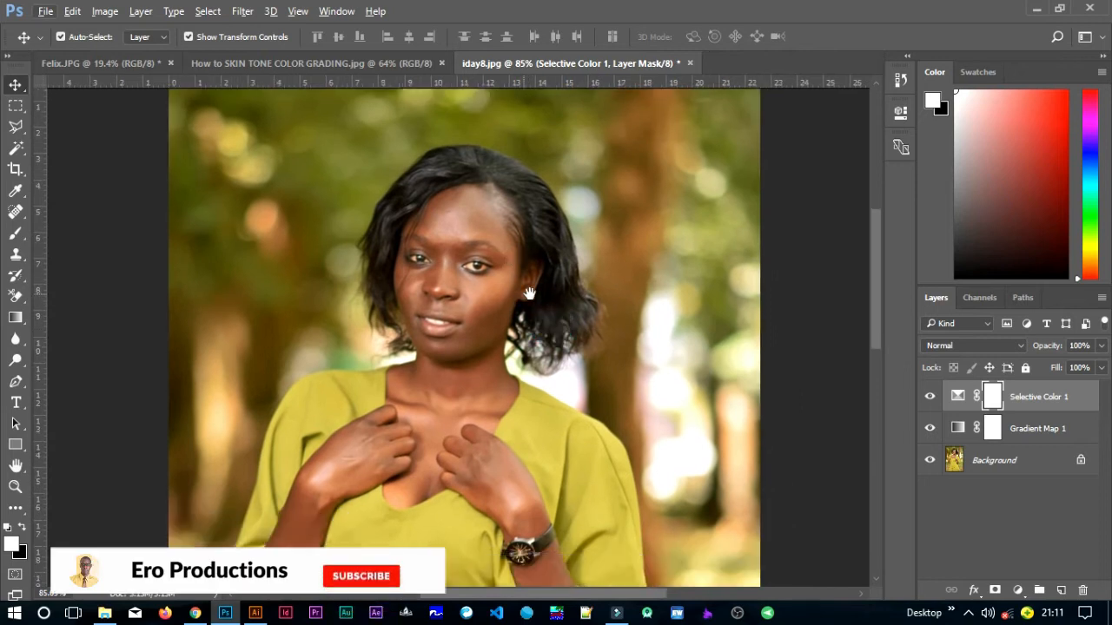
left_click(1021, 591)
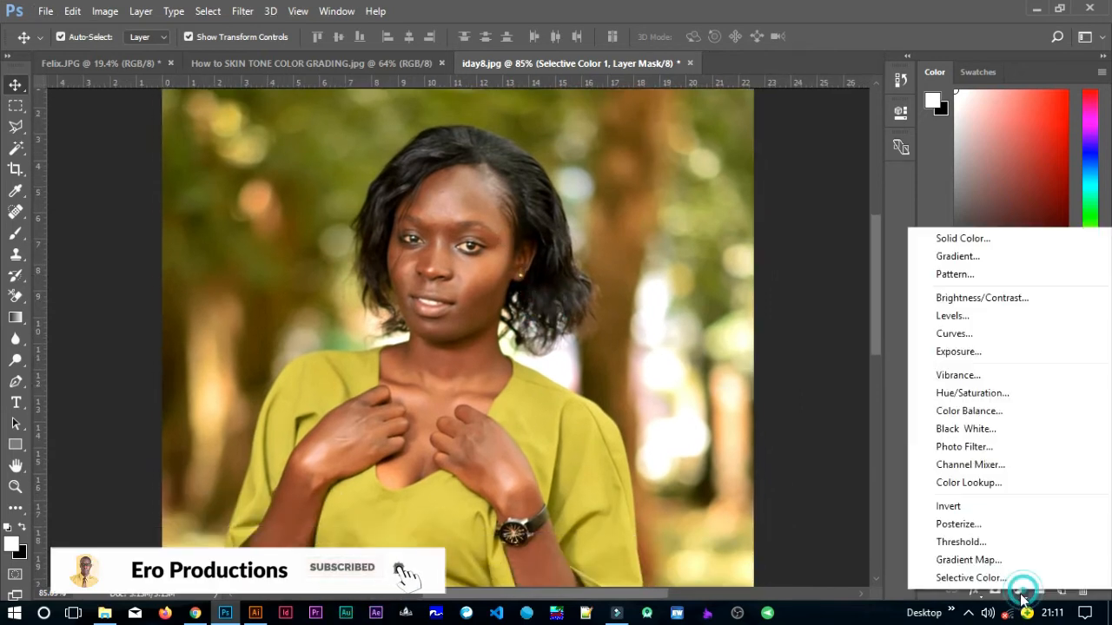
left_click(948, 331)
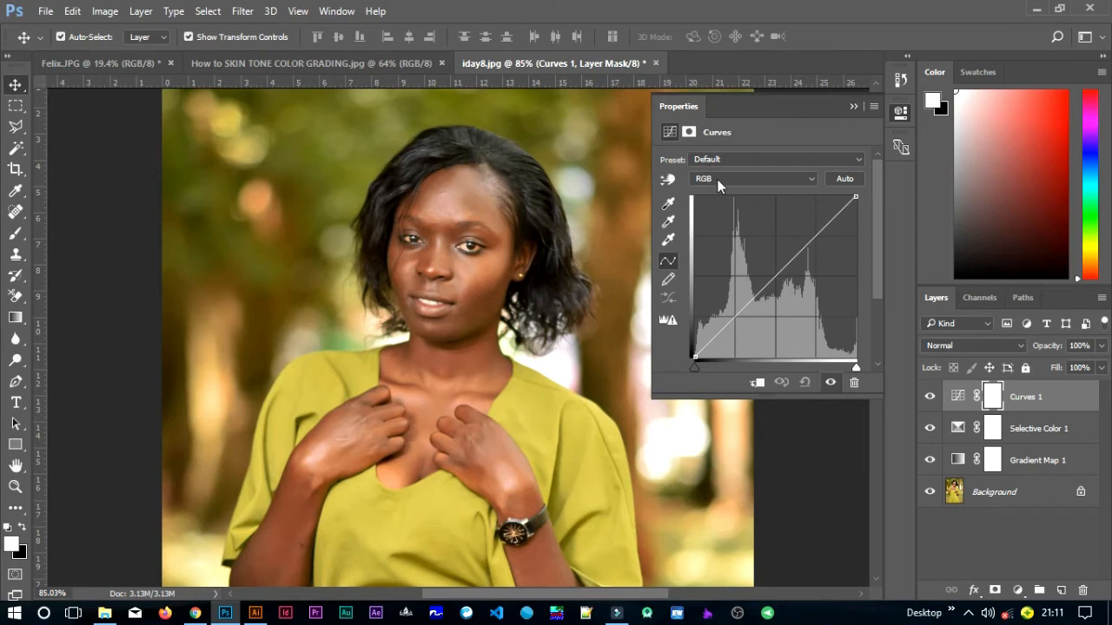
left_click(735, 320)
left_click_drag(735, 320, 735, 325)
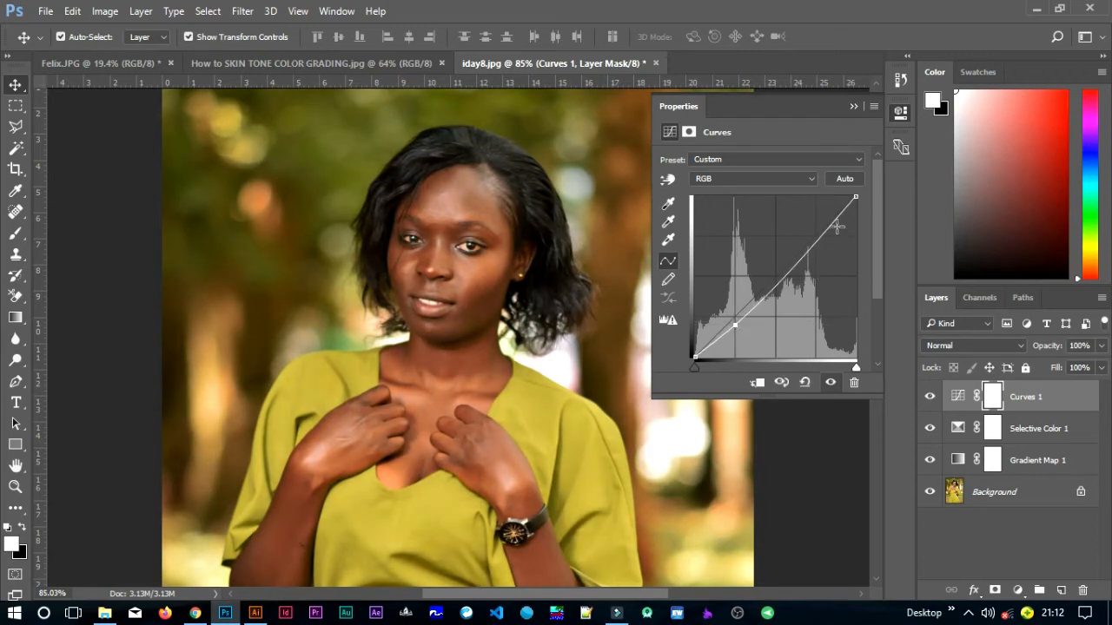
left_click_drag(827, 229, 824, 222)
- Slightly raise the shadows and lower the highlights on the Curves layer's Blue channel
left_click(748, 178)
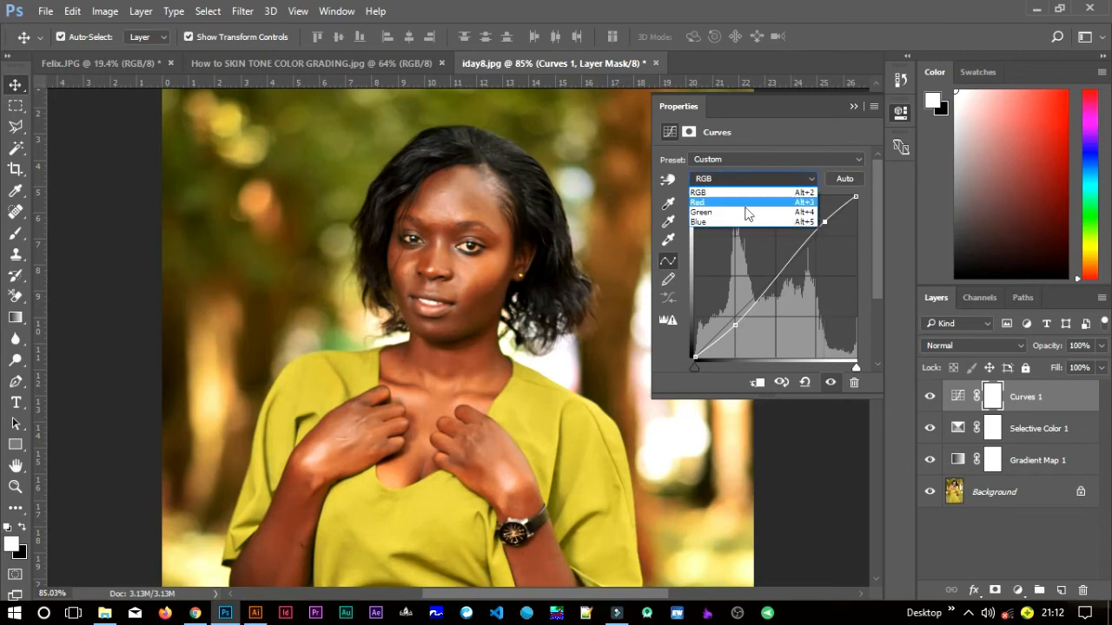
left_click(745, 220)
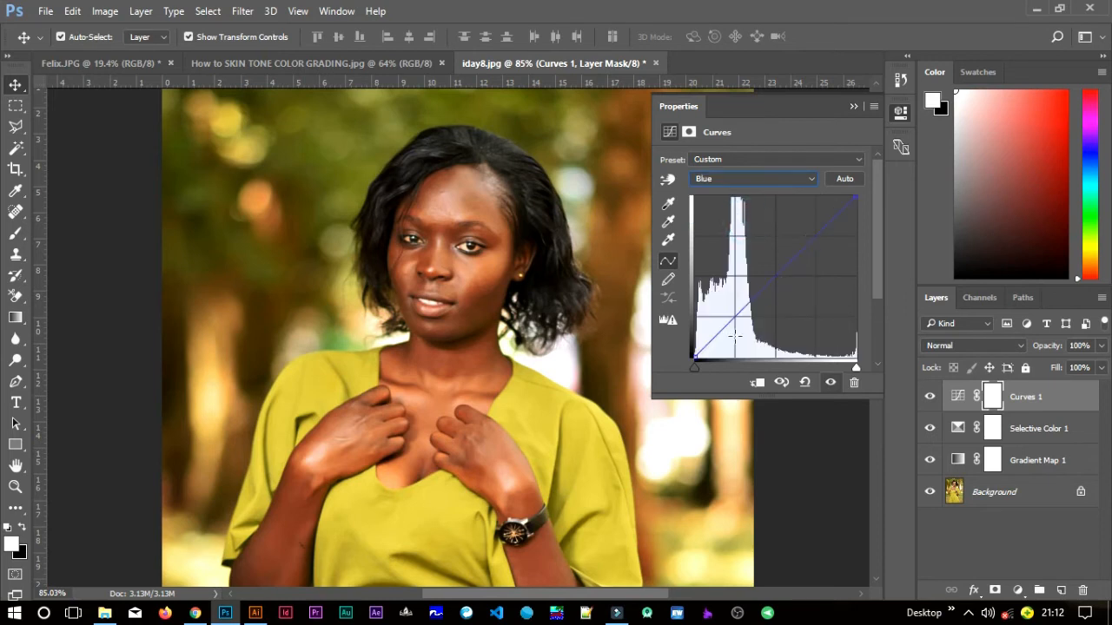
left_click_drag(734, 318, 733, 317)
left_click_drag(827, 226, 827, 228)
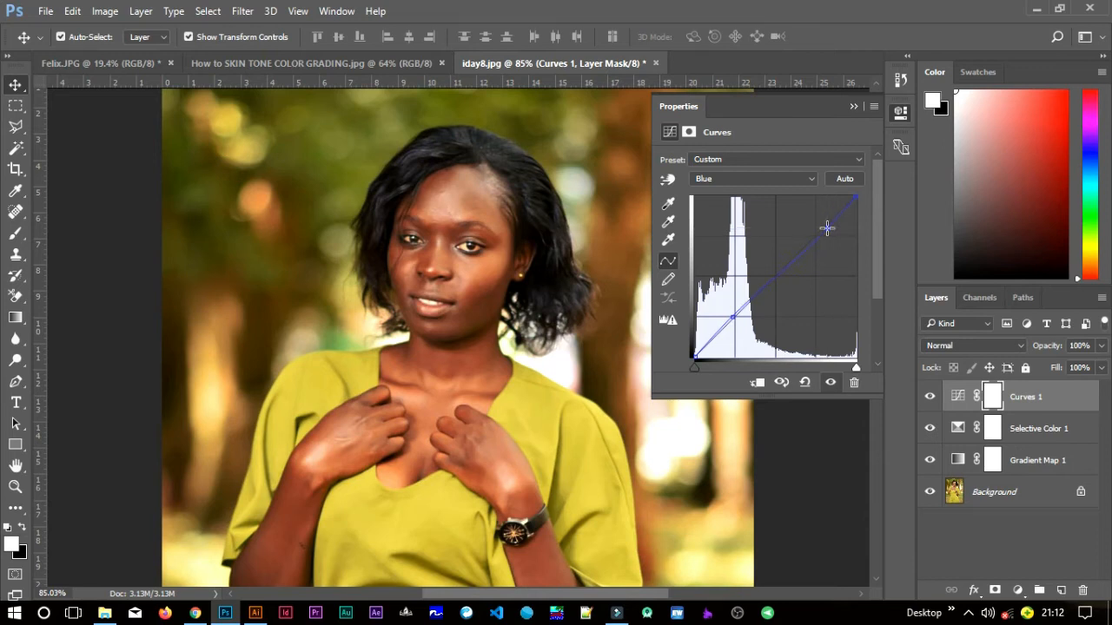
left_click(779, 180)
left_click(782, 178)
left_click(852, 106)
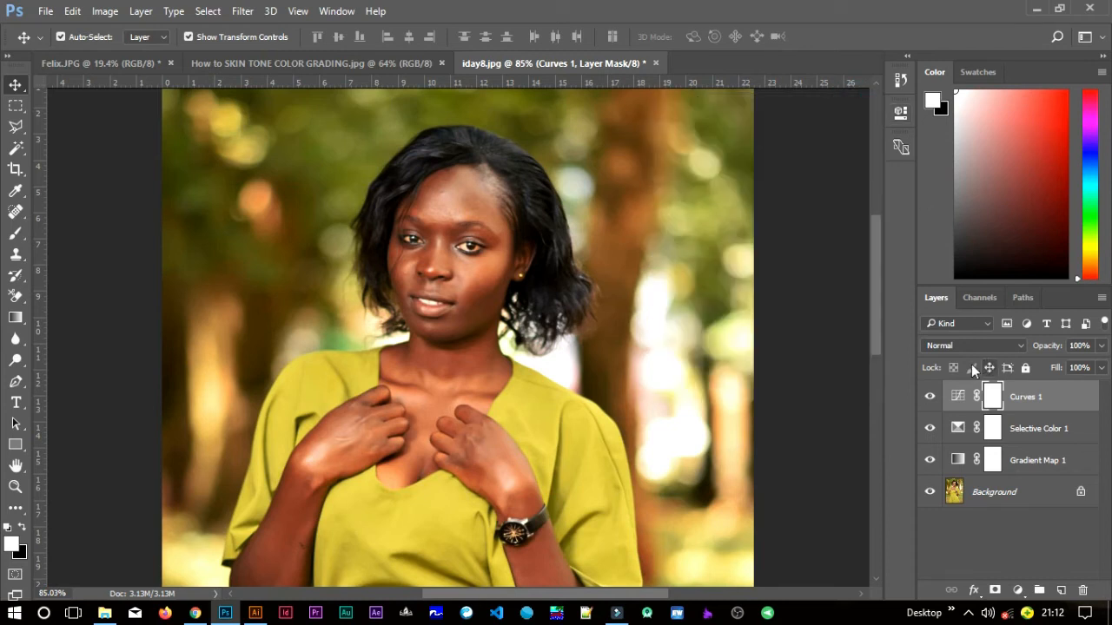
- Add a Levels adjustment layer above the Curves layer with the black input at 5 and the midtones at 1.11
left_click(1018, 591)
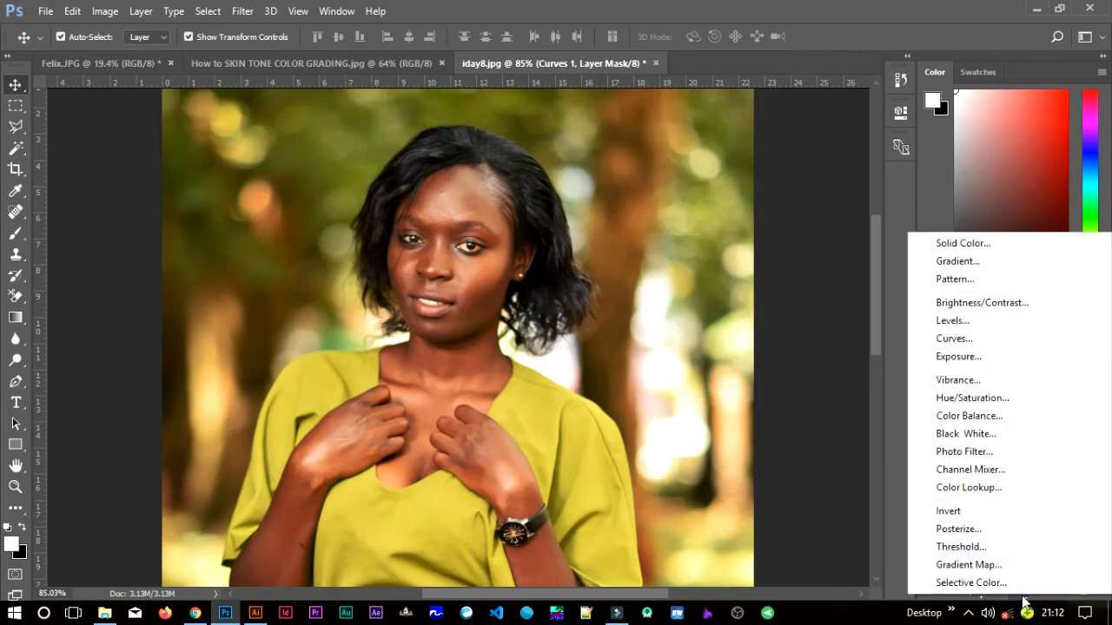
left_click(964, 321)
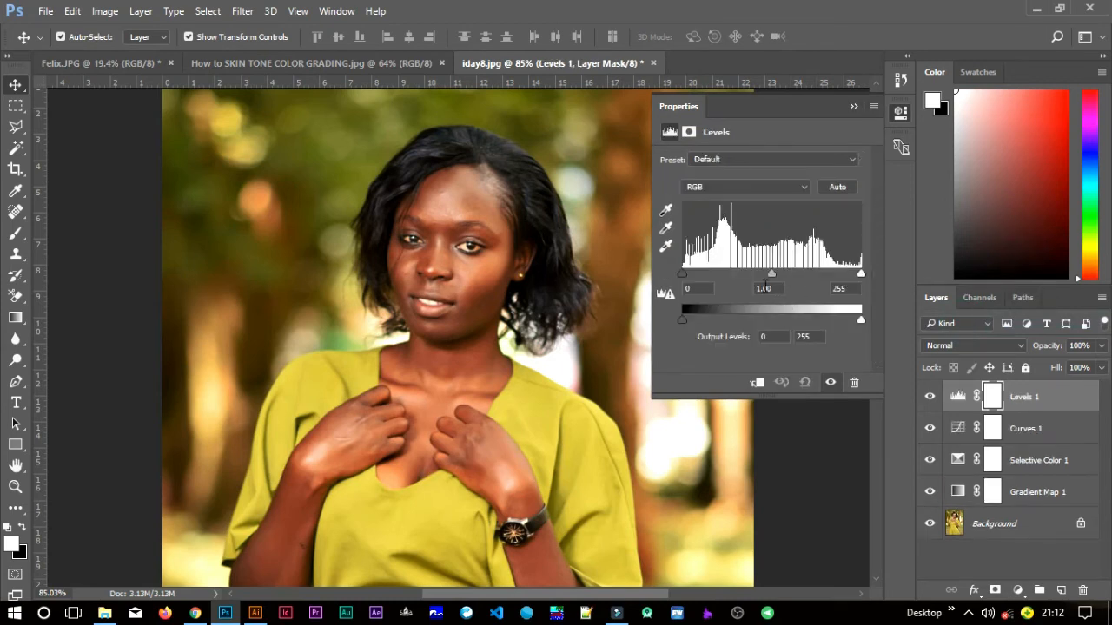
mouse_move(771, 276)
left_mouse_down()
mouse_move(785, 276)
mouse_move(771, 278)
left_mouse_up()
left_click_drag(682, 276, 685, 275)
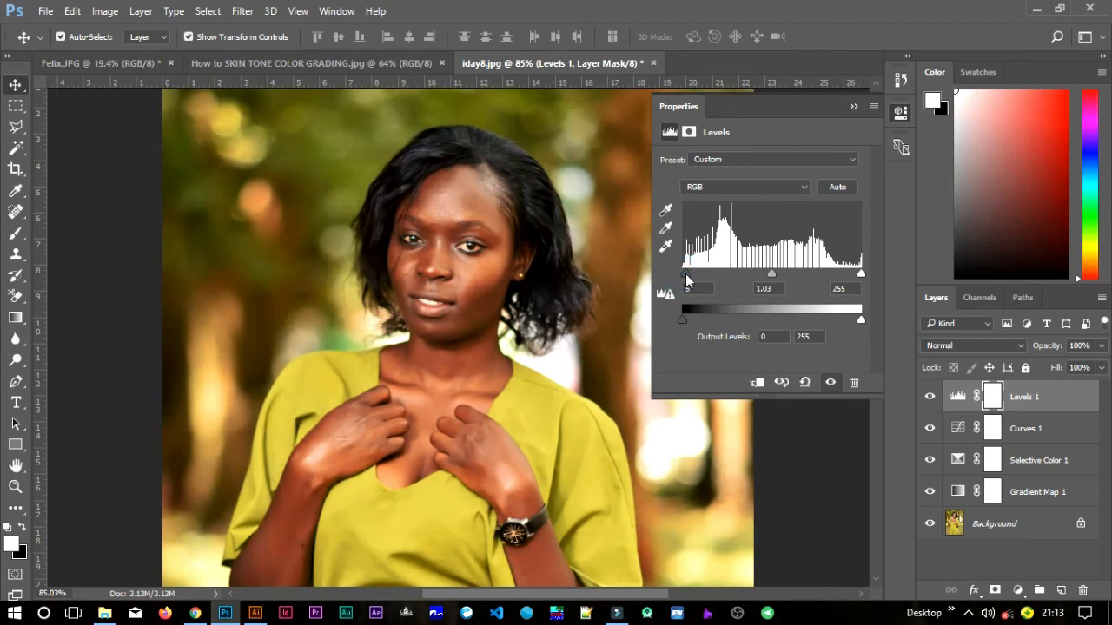
left_click_drag(773, 274, 766, 276)
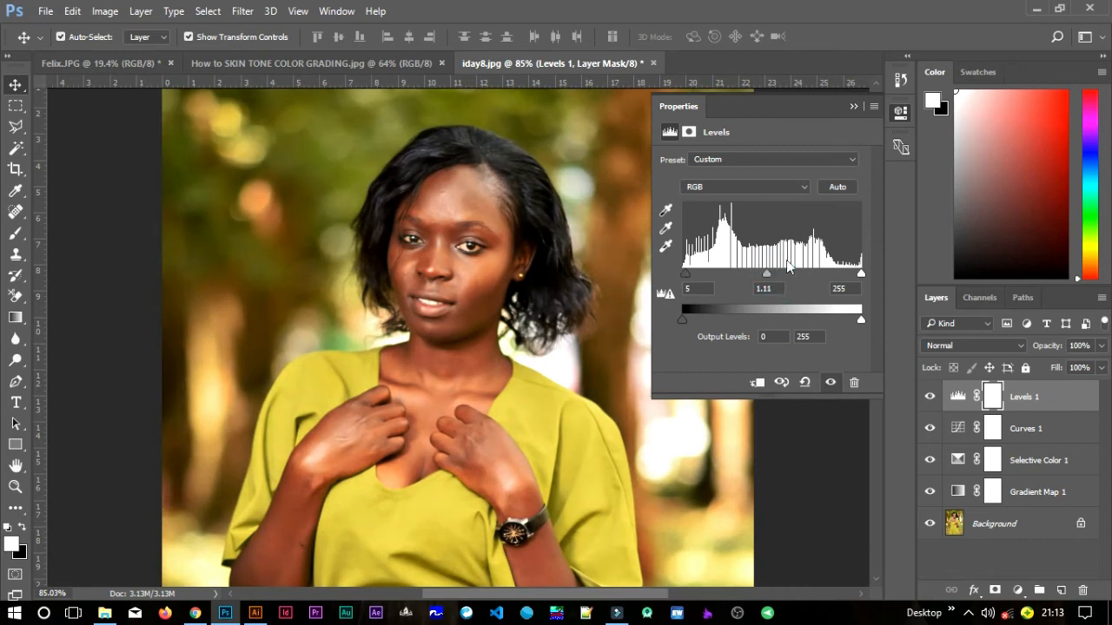
left_click(853, 109)
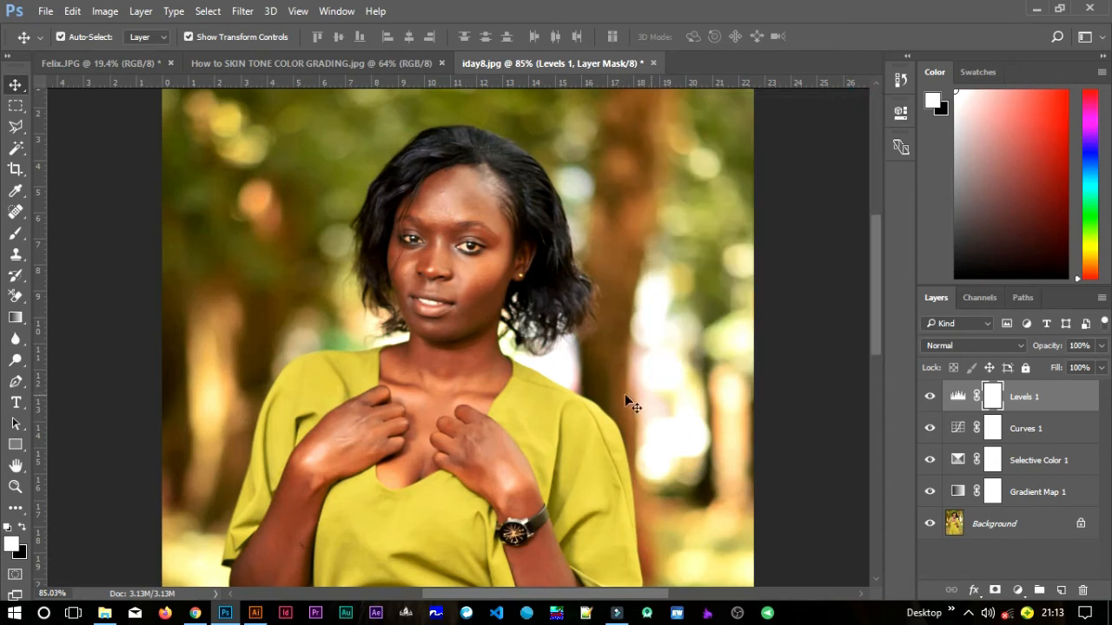
- Add a Vibrance adjustment layer above the Levels layer and slightly increase both vibrance and saturation
scroll(591, 400, "down", 2)
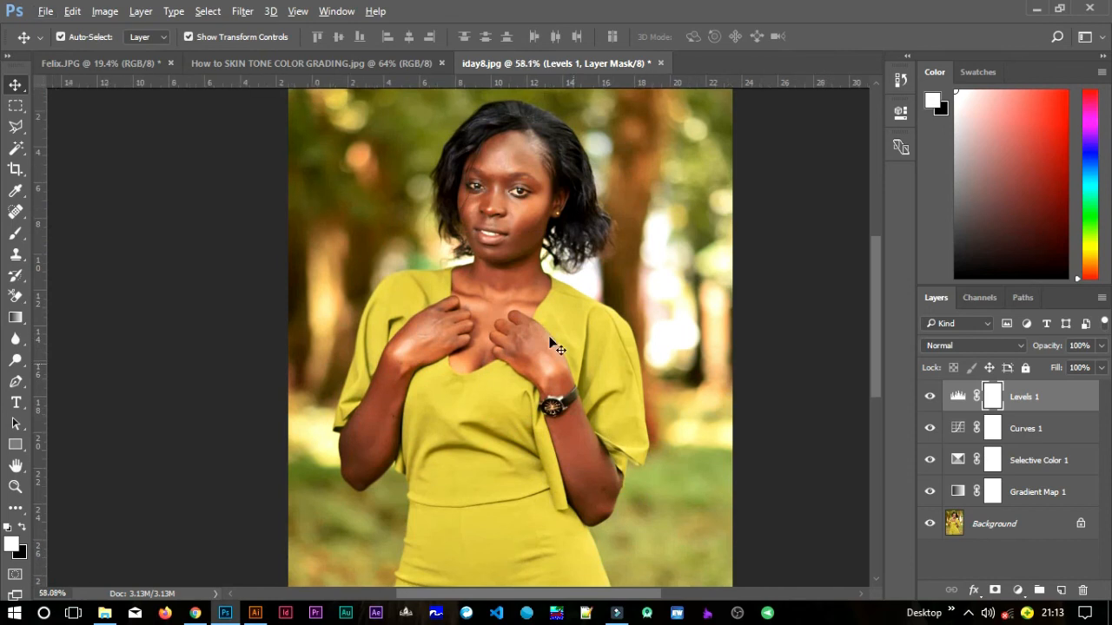
scroll(551, 340, "down", 1)
scroll(547, 340, "up", 2)
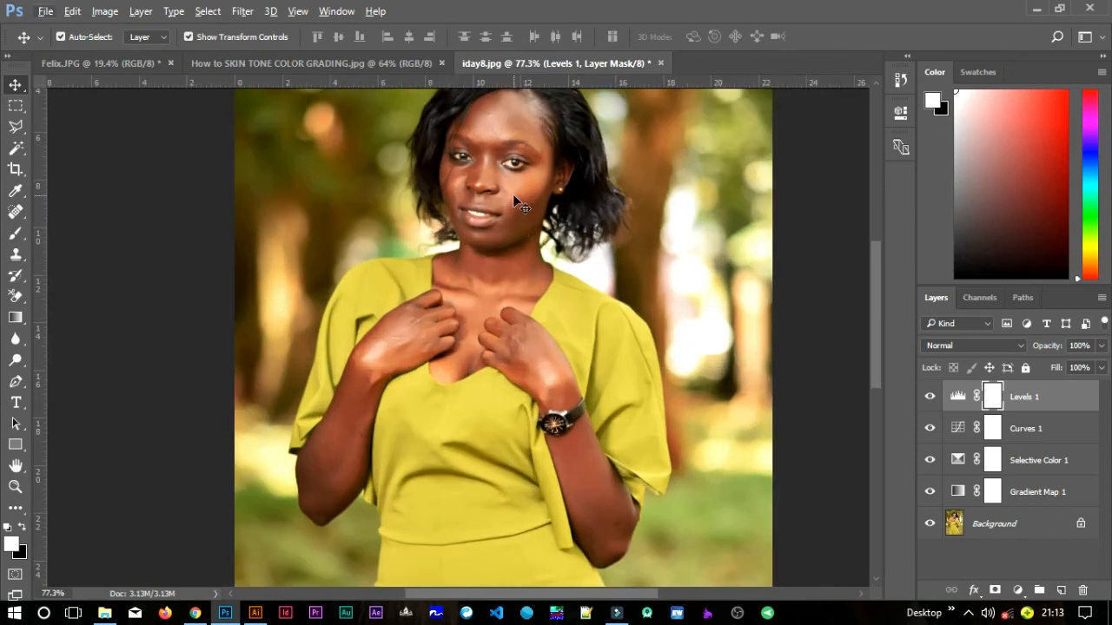
scroll(508, 200, "up", 3)
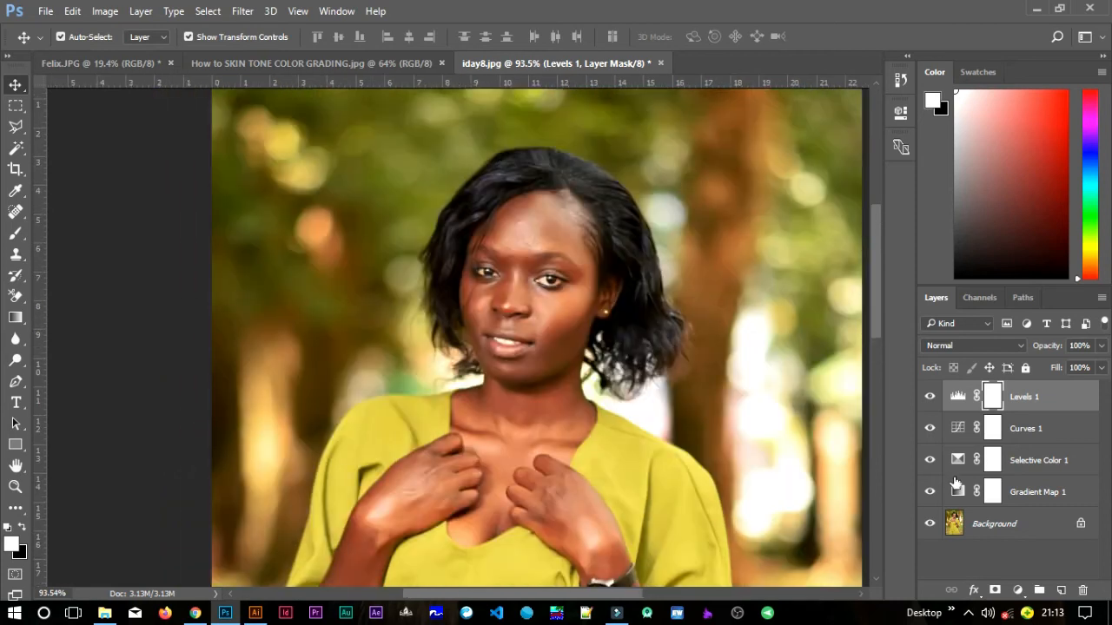
left_click(1019, 590)
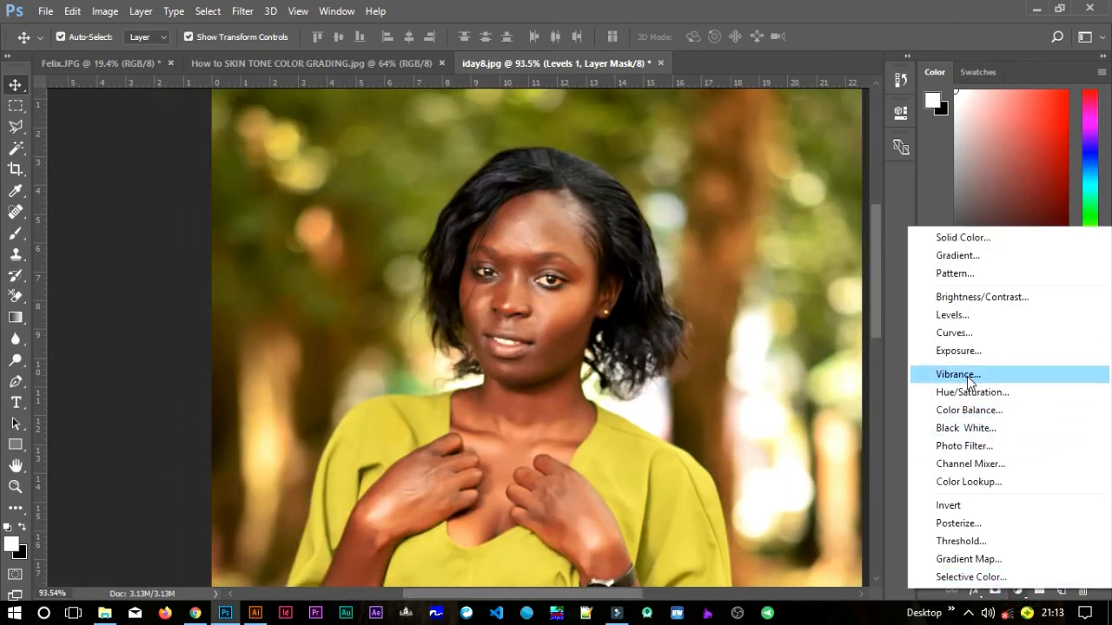
left_click(967, 376)
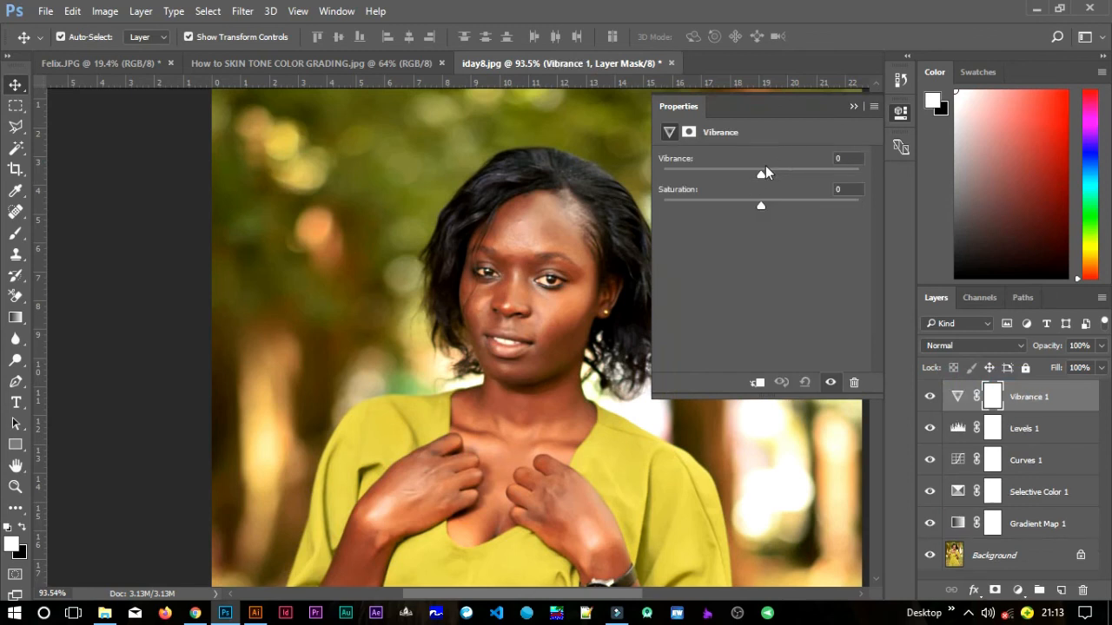
left_click_drag(763, 177, 776, 177)
left_click_drag(773, 178, 766, 205)
left_click(856, 108)
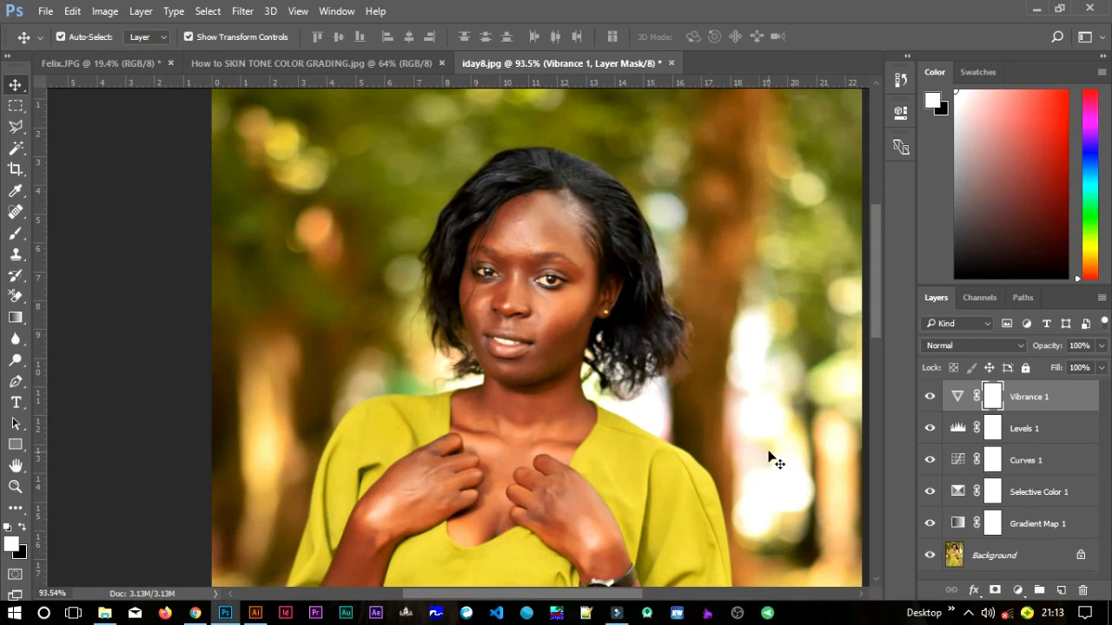
- Group all five adjustment layers, from Vibrance down to Gradient Map, above the Background layer
key("ctrl+0")
key("ctrl+0")
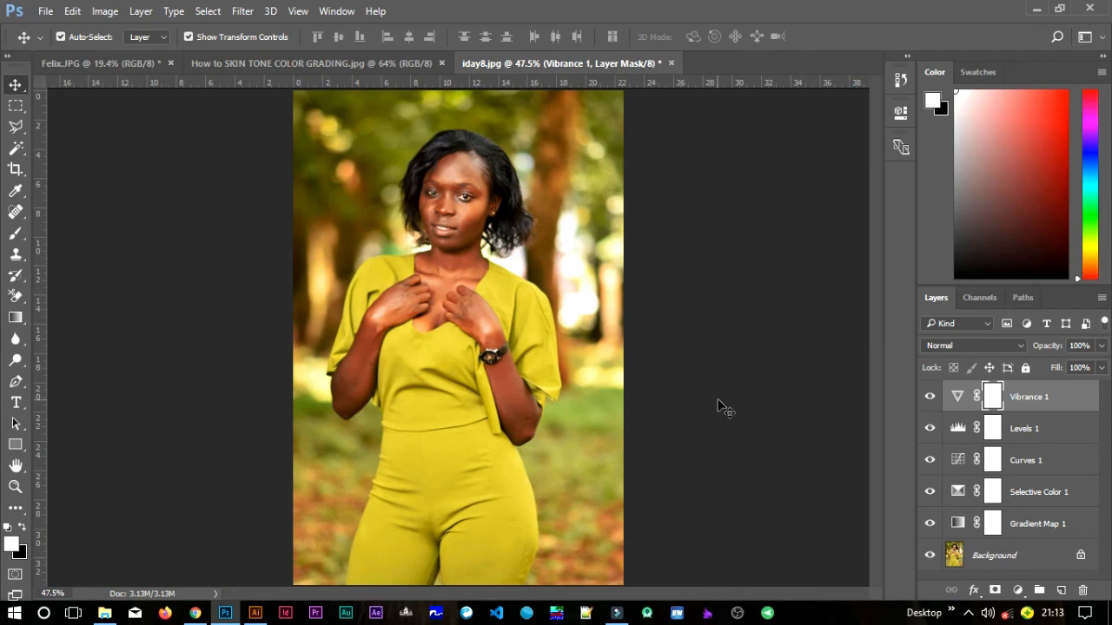
left_click(1033, 521, "shift")
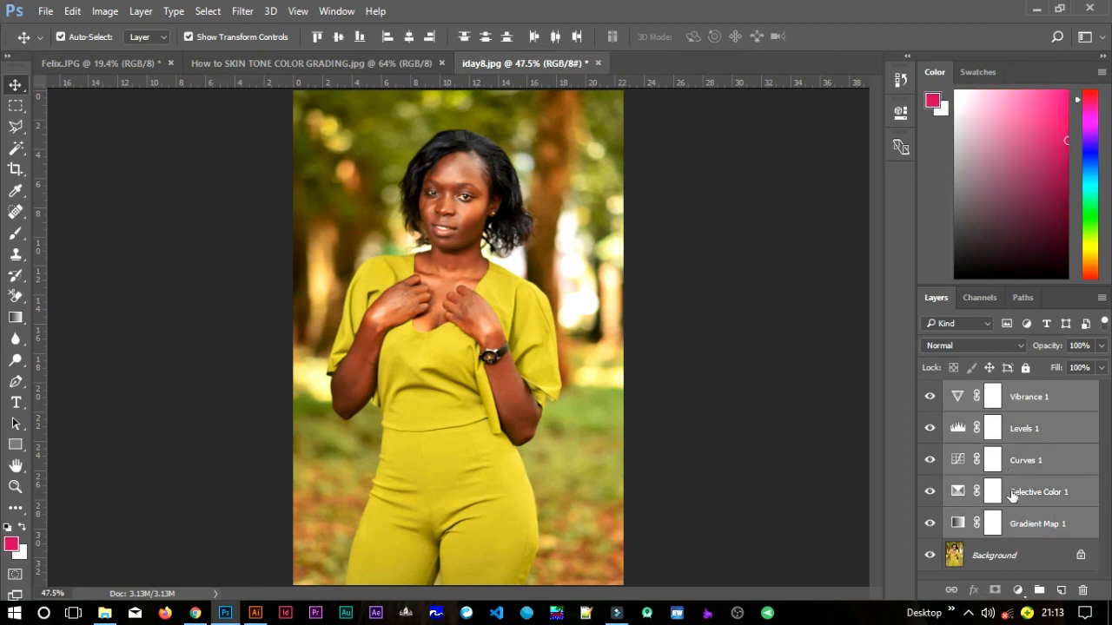
right_click(1037, 533)
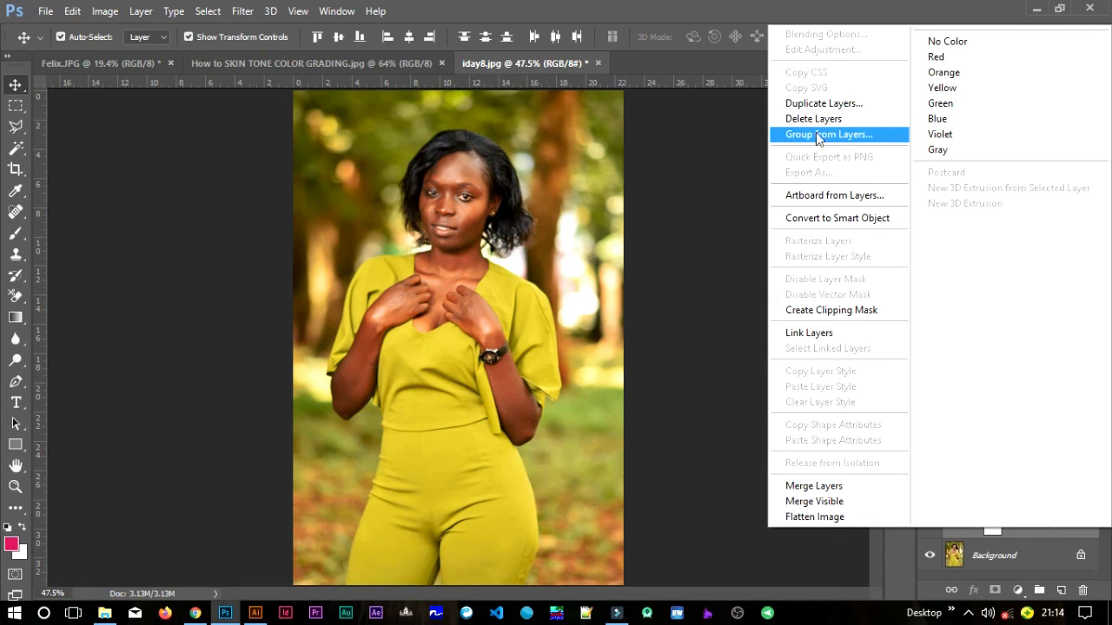
left_click(727, 298)
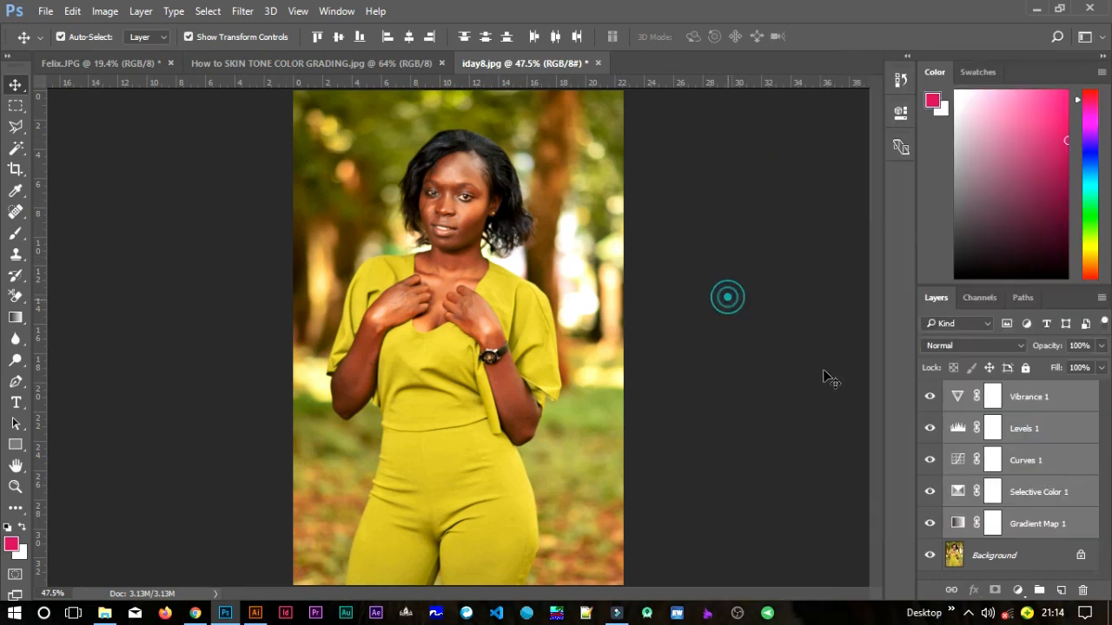
left_click_drag(1049, 517, 1039, 590)
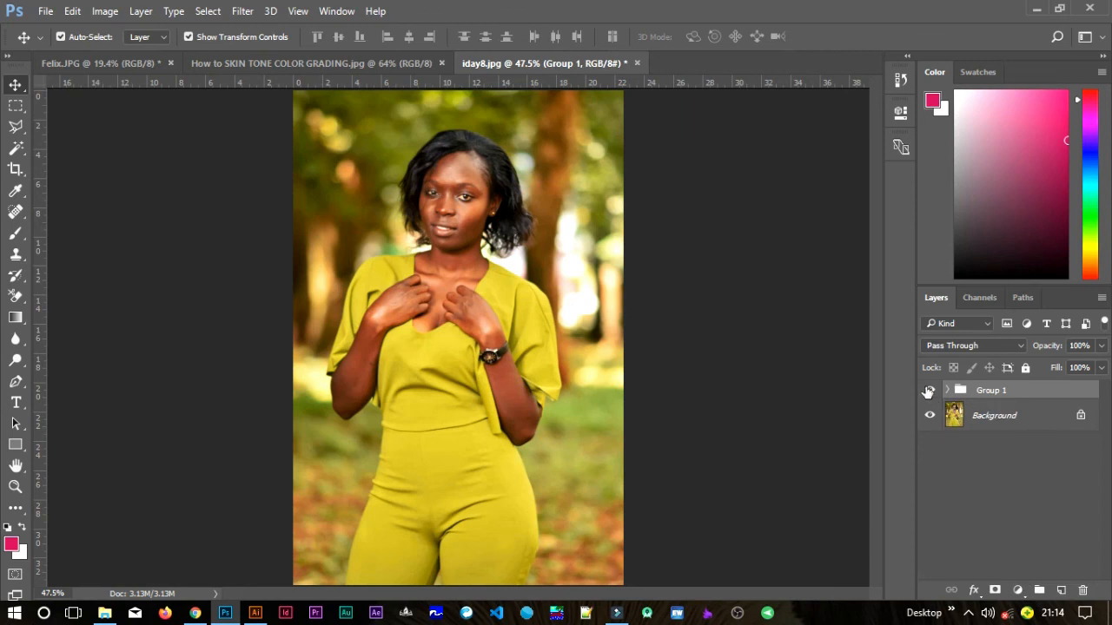
- Toggle the adjustment group's visibility to compare the full portrait before and after grading
left_click(930, 392)
left_click(930, 392)
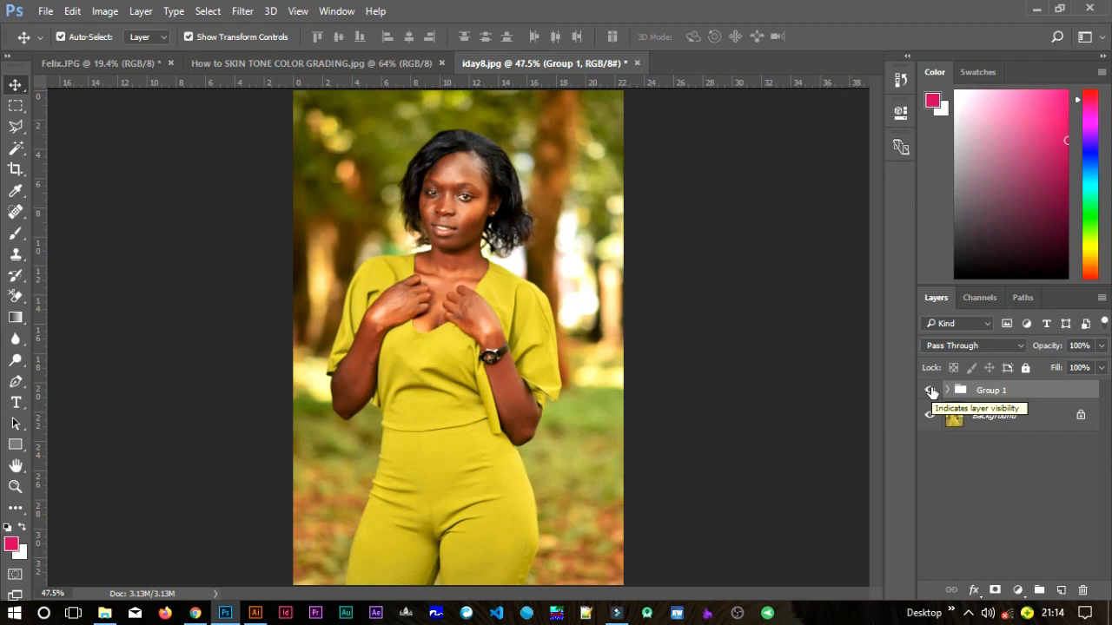
left_click(930, 392)
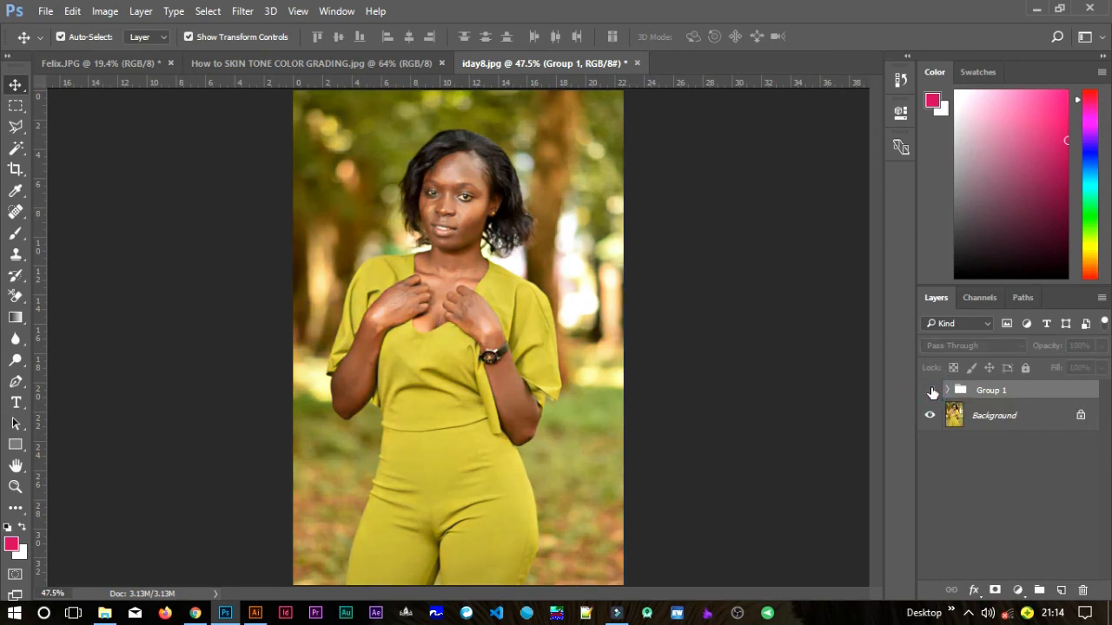
left_click(930, 391)
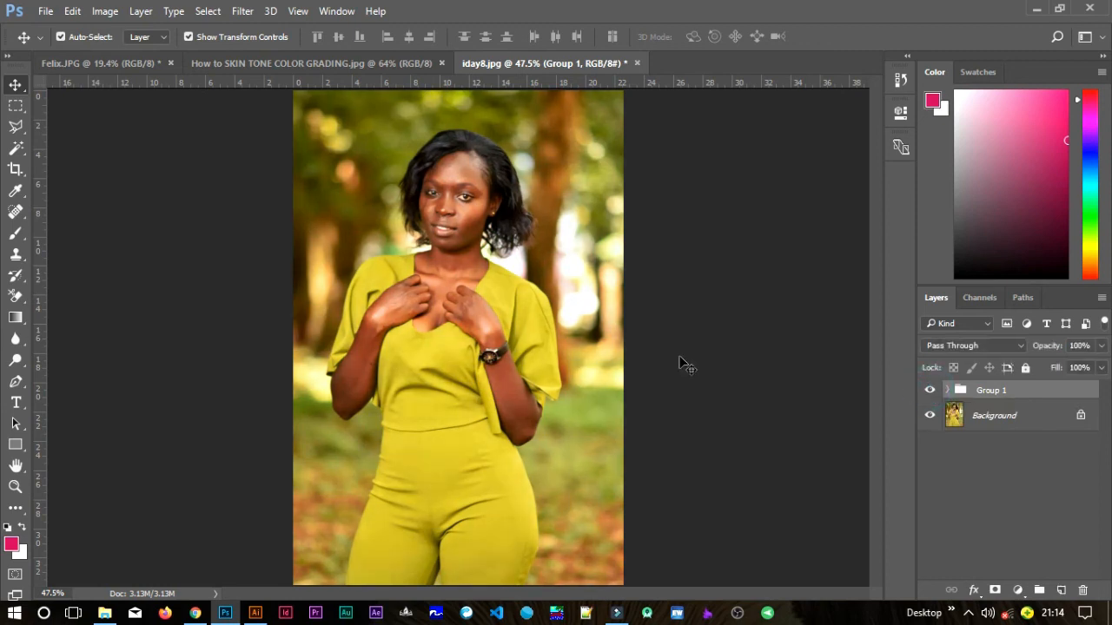
- Examine the face's skin tones up close with the adjustment group hidden and shown, then check the whole portrait
scroll(442, 233, "up", 3)
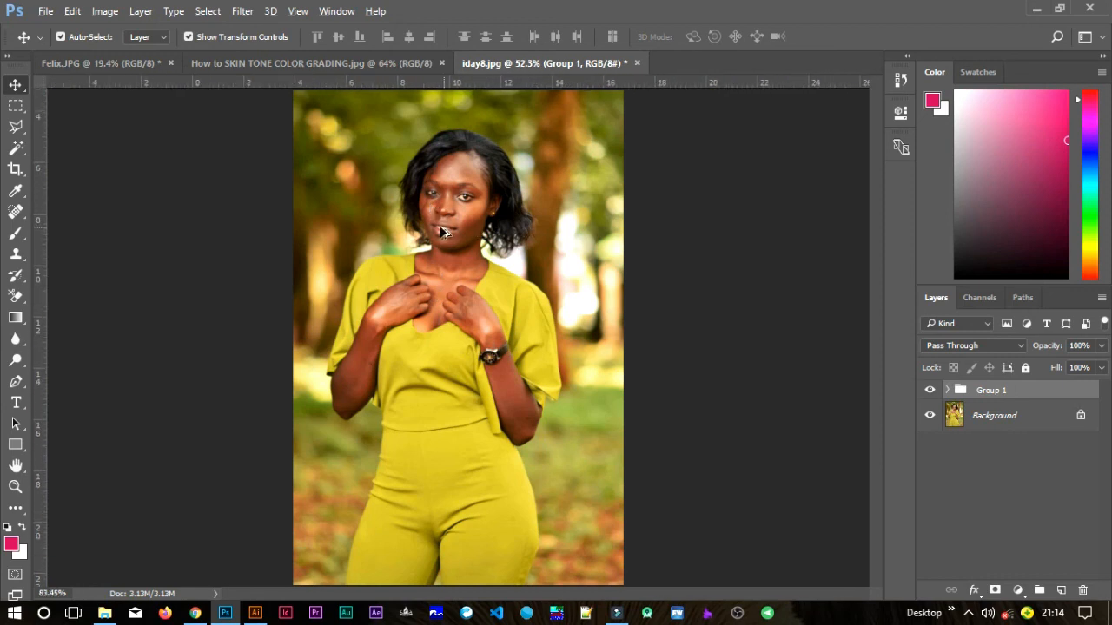
scroll(438, 226, "up", 4)
left_click_drag(506, 212, 504, 284)
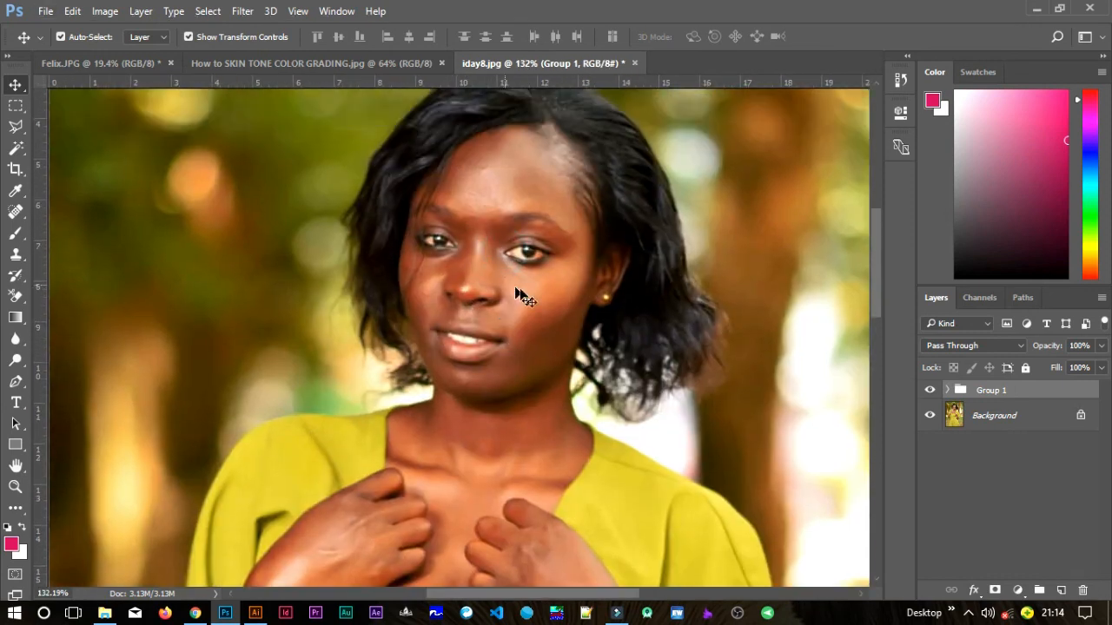
scroll(526, 298, "down", 2)
left_click(929, 392)
left_click(928, 392)
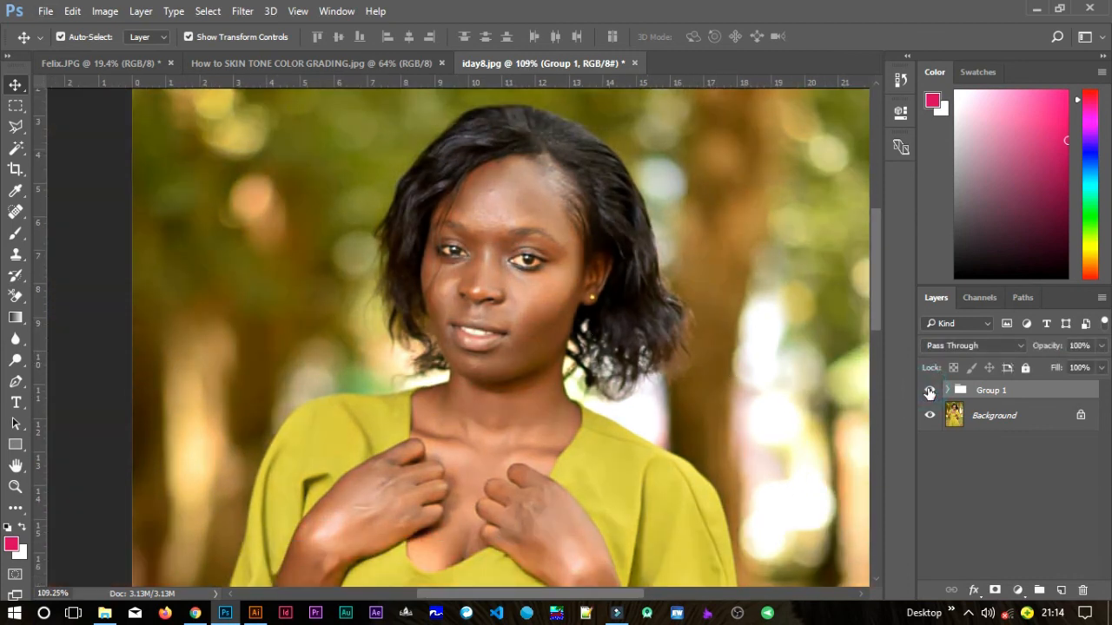
scroll(526, 384, "down", 3)
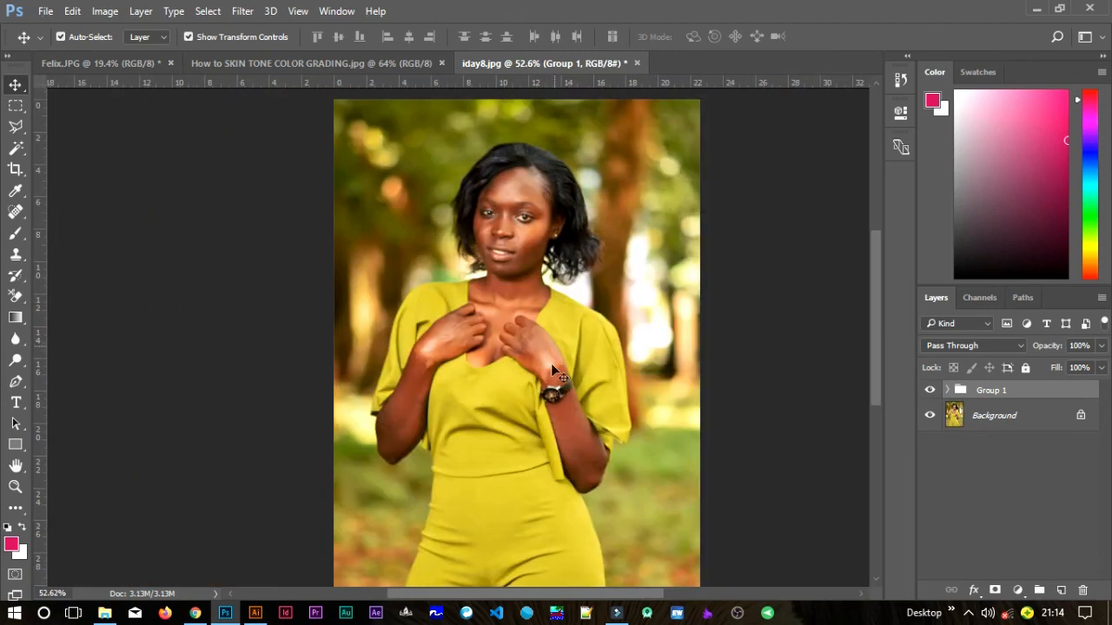
scroll(546, 372, "down", 1)
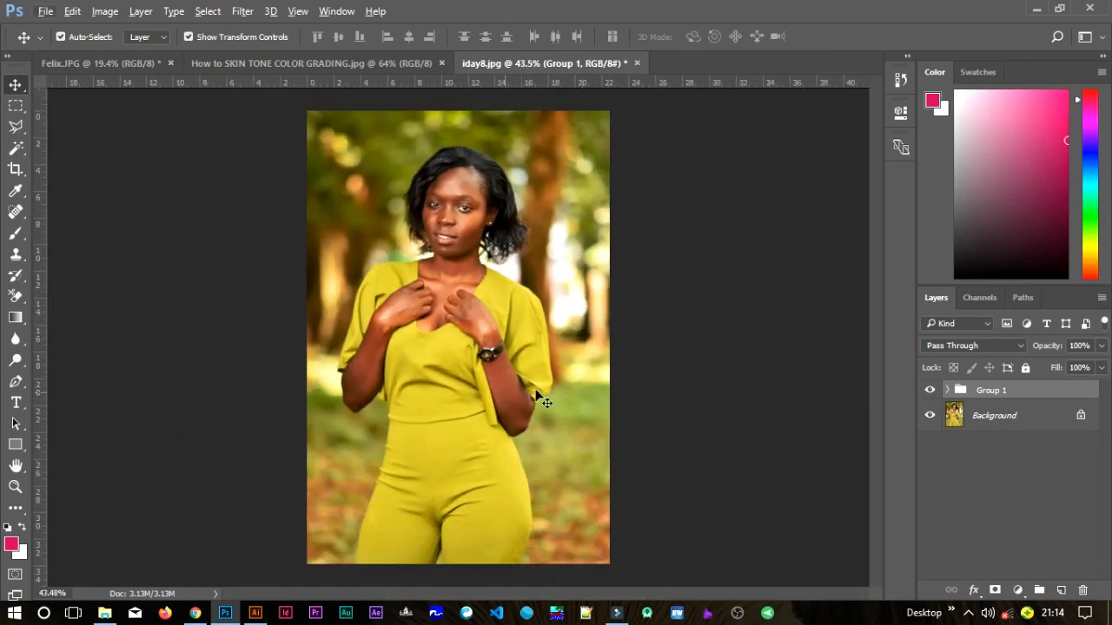